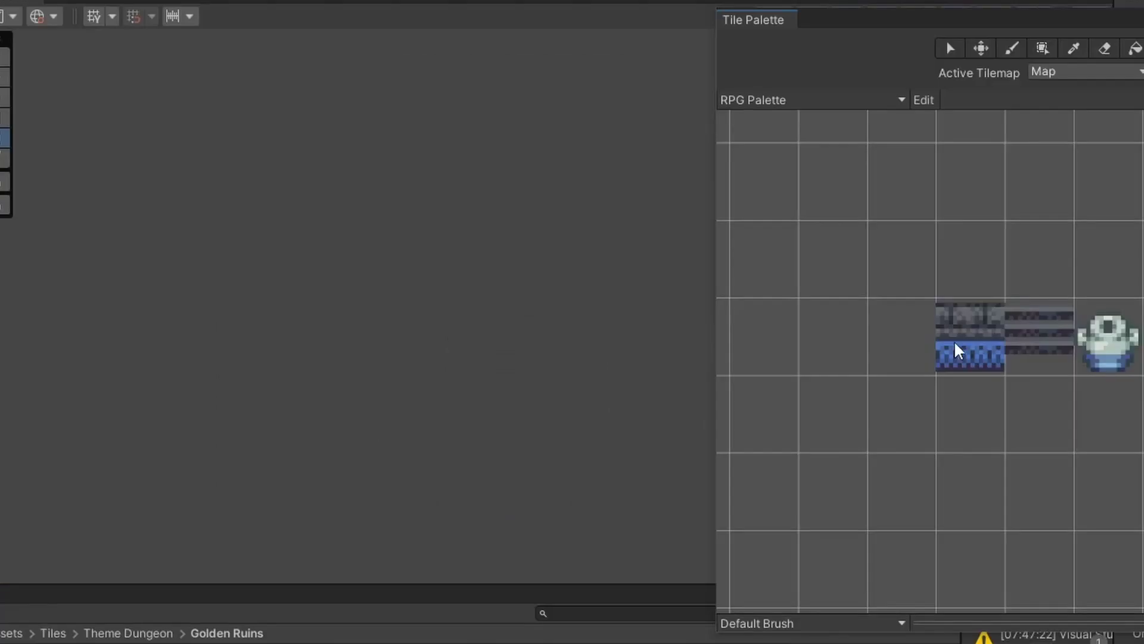
Paint castle wall tiles from the RPG Palette onto the Map tilemap to extend the small room
left_click(953, 341)
left_click_drag(270, 235, 336, 223)
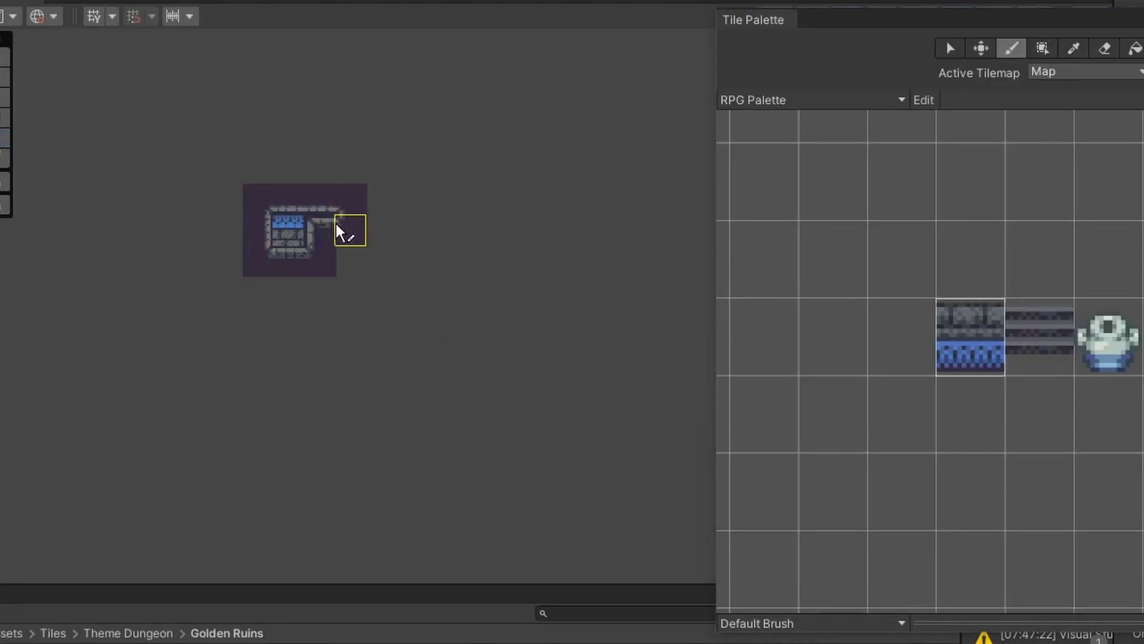
mouse_move(244, 196)
left_mouse_down()
mouse_move(385, 232)
mouse_move(192, 258)
mouse_move(369, 169)
mouse_move(252, 322)
mouse_move(156, 258)
mouse_move(167, 182)
mouse_move(379, 143)
mouse_move(310, 317)
mouse_move(264, 80)
left_mouse_up()
scroll(641, 274, "down", 20)
scroll(652, 273, "down", 15)
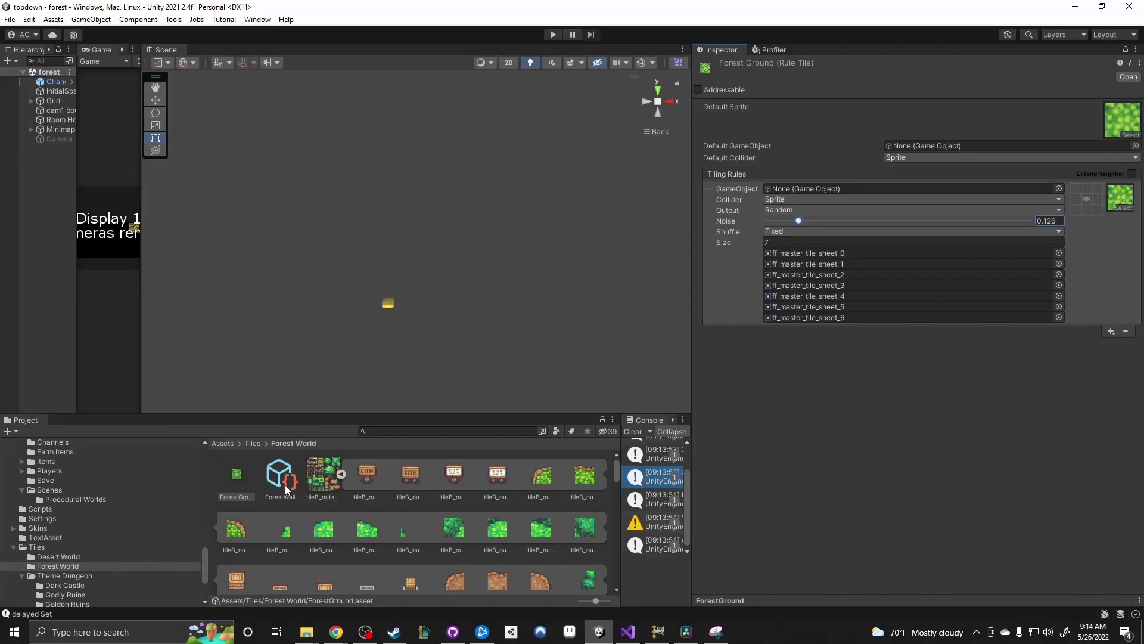
Examine the Desert World ground tile and the Forest Ground rule tile's Random output setting
left_click(252, 444)
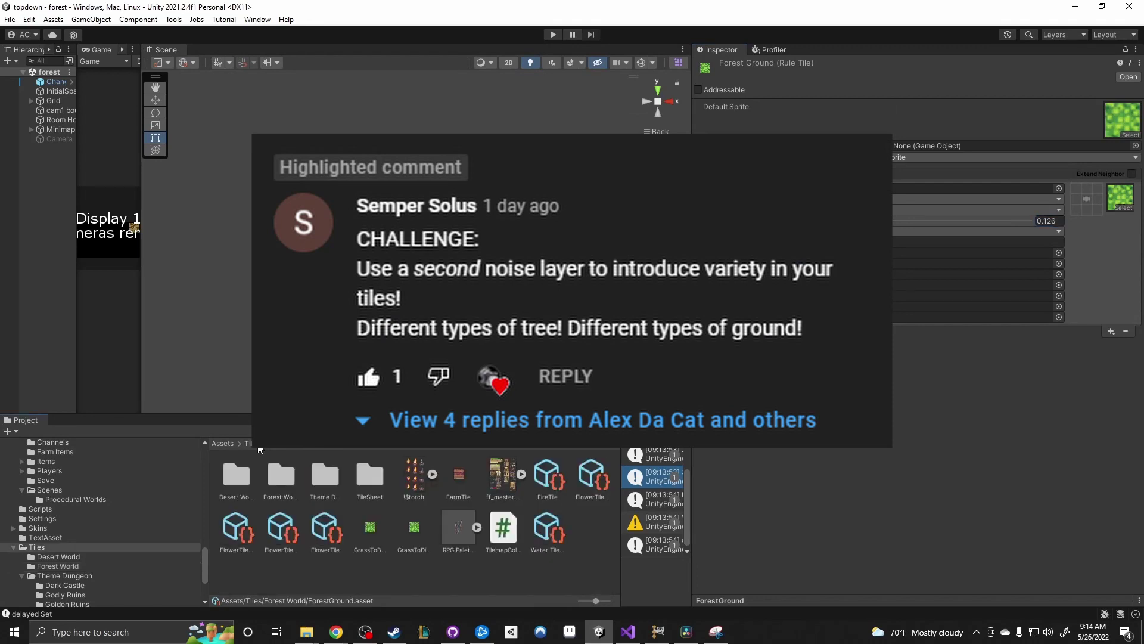
double_click(243, 484)
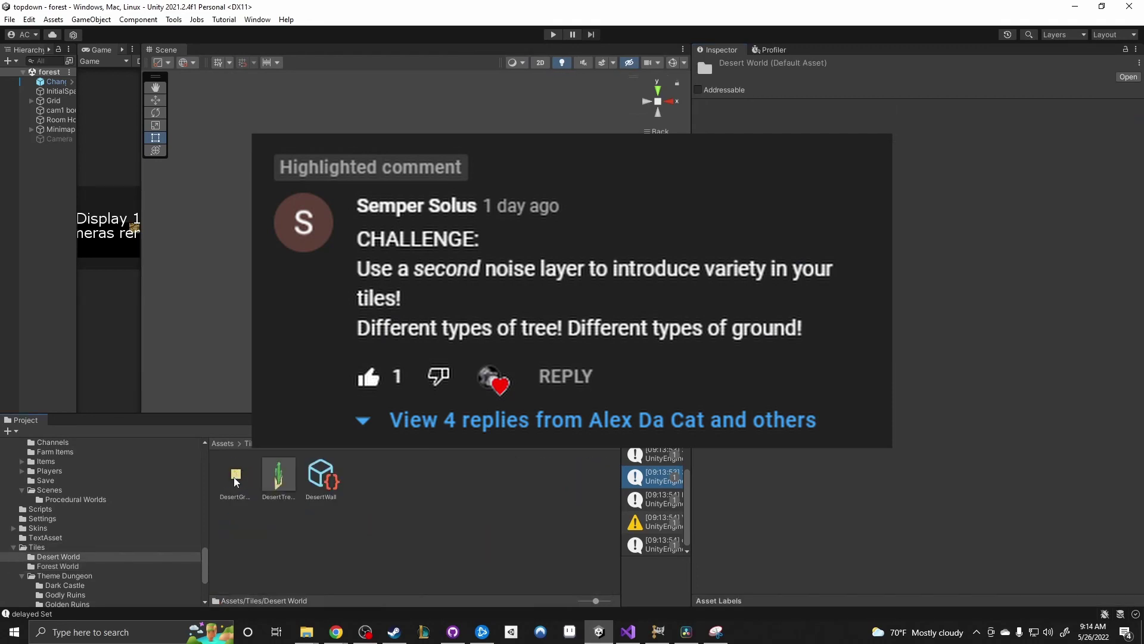
left_click(235, 477)
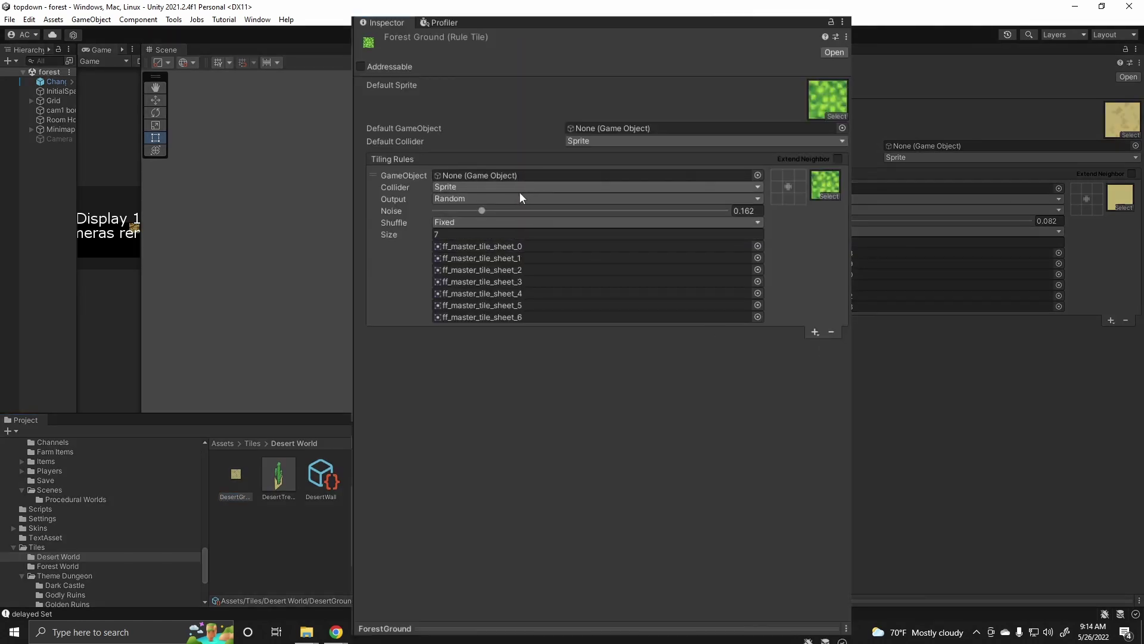
left_click(513, 197)
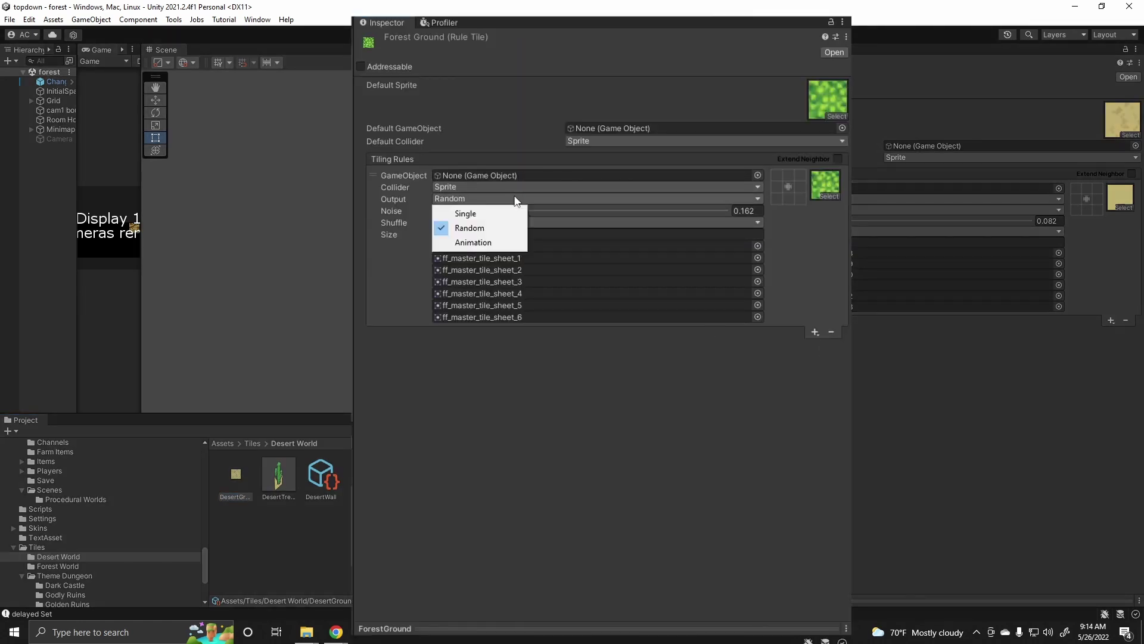
left_click(476, 229)
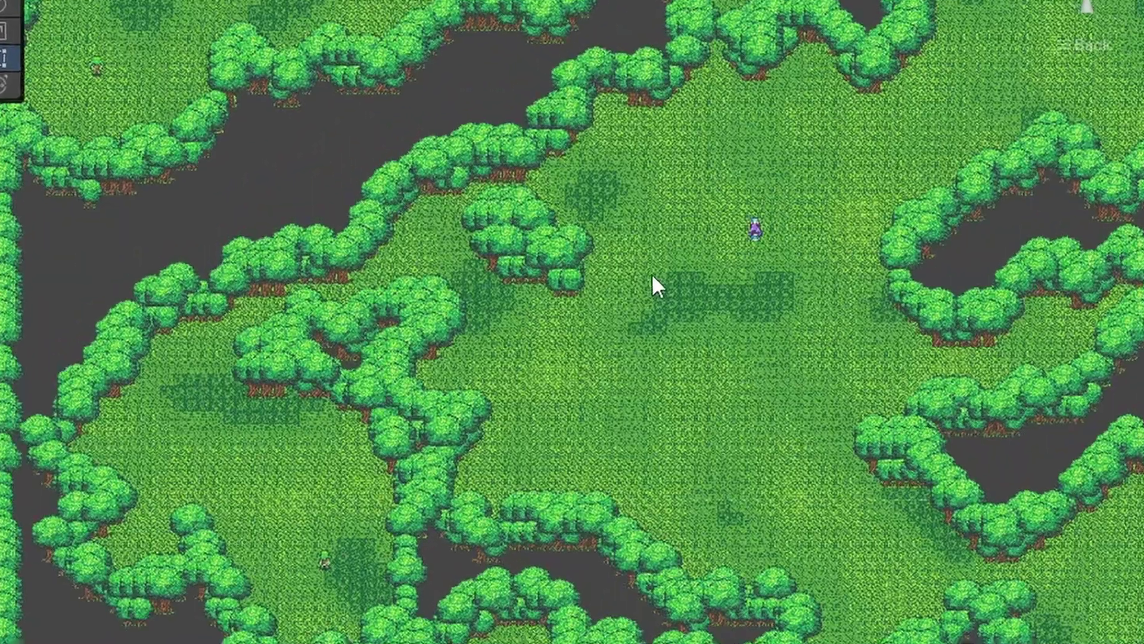
scroll(652, 275, "up", 4)
middle_click_drag(914, 126, 710, 182)
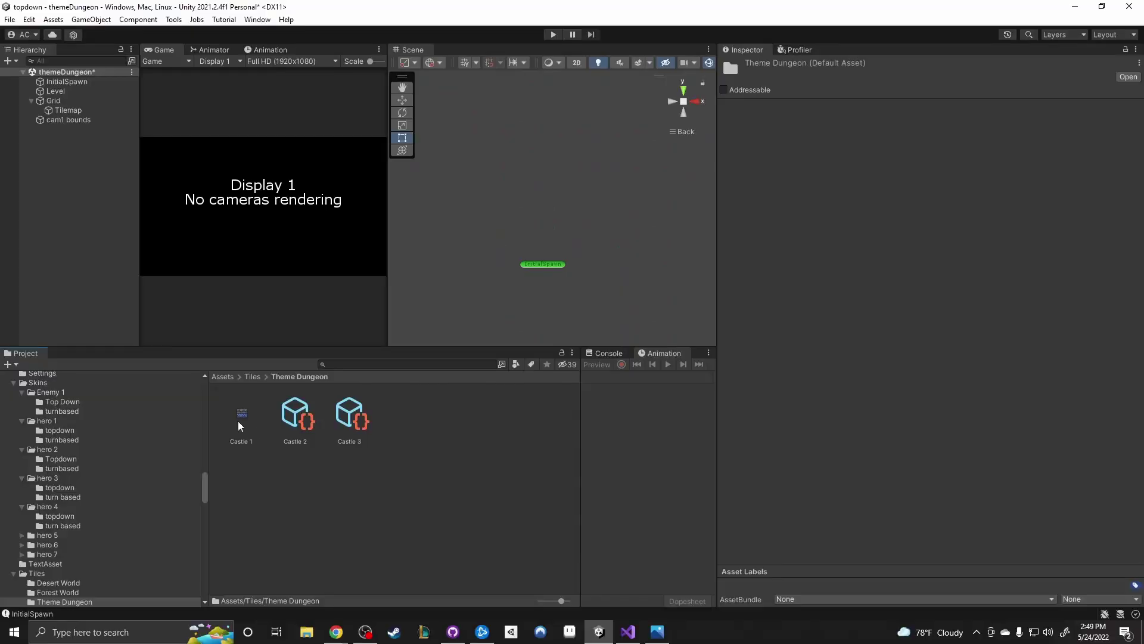
Add two tiling rules to the Castle 1 rule tile, with Not This directly above in the first, and enable Extend Neighbor
left_click(241, 420)
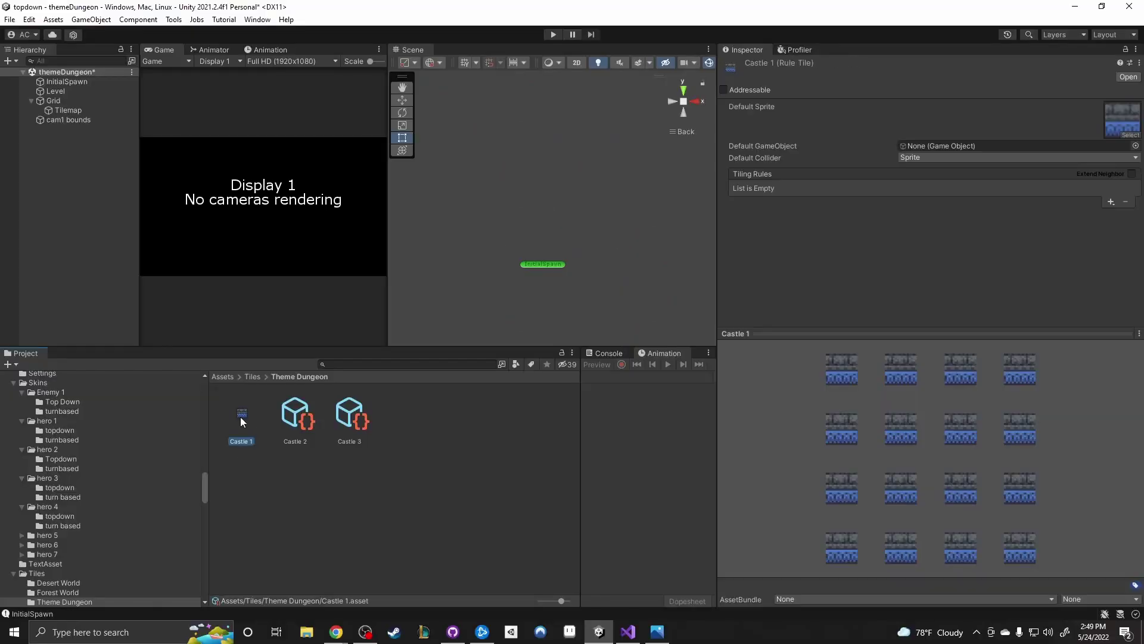
left_click(1109, 201)
left_click(1109, 228)
double_click(1090, 187)
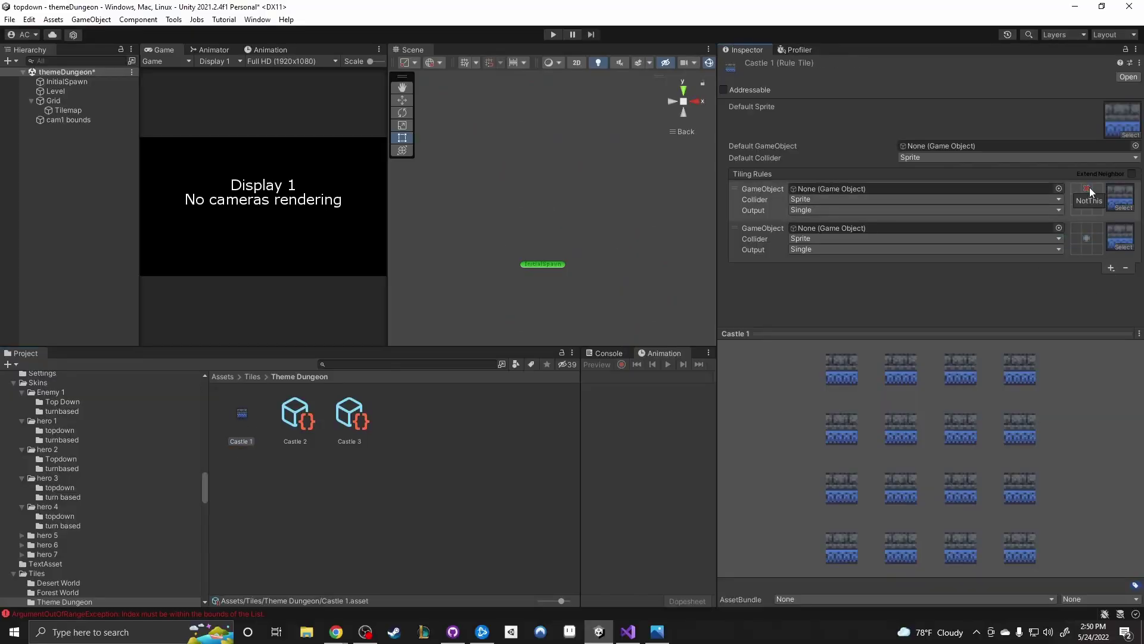
left_click(1131, 174)
In Castle 1's second tiling rule, mark the cell two above the centre as Not This and open the rule's sprite selection
double_click(1087, 239)
double_click(1088, 250)
left_click(1086, 249)
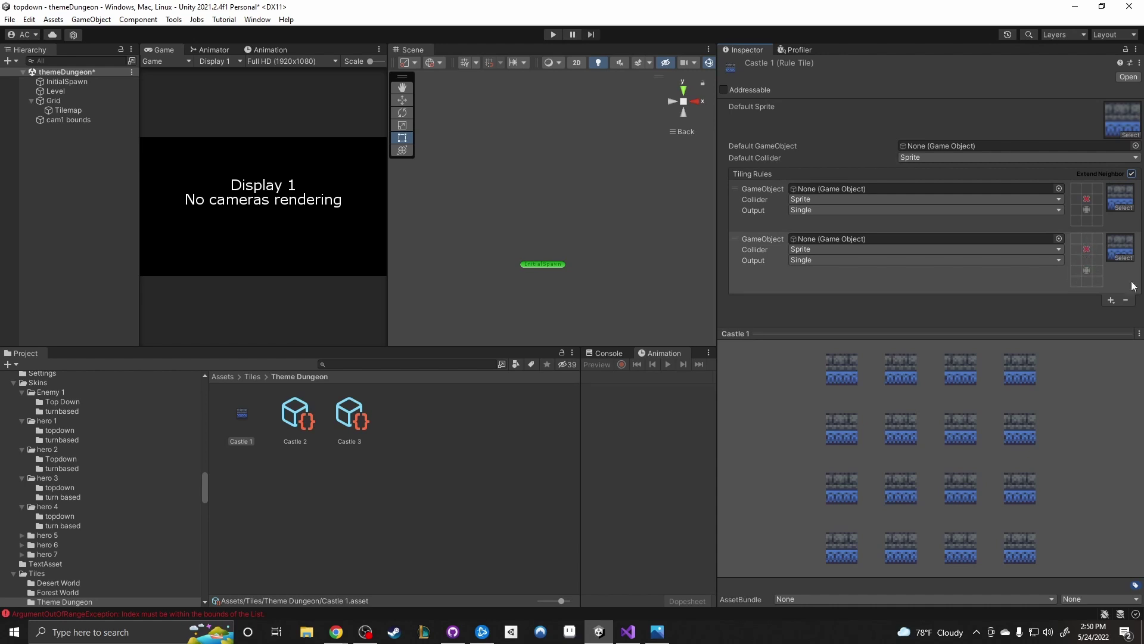
left_click(1120, 256)
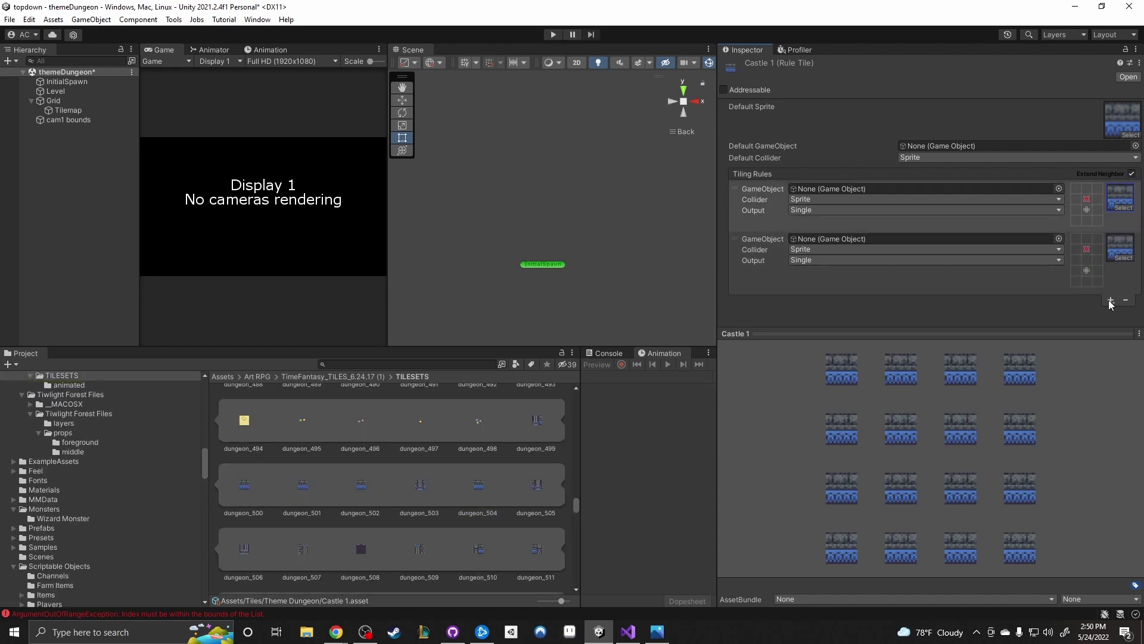
Add a third tiling rule to Castle 1 and move the second rule below it
left_click(1111, 302)
left_click(1078, 260)
left_click_drag(735, 238, 752, 304)
scroll(1093, 304, "down", 2)
left_click(1113, 187)
scroll(508, 484, "down", 2)
scroll(507, 484, "down", 1)
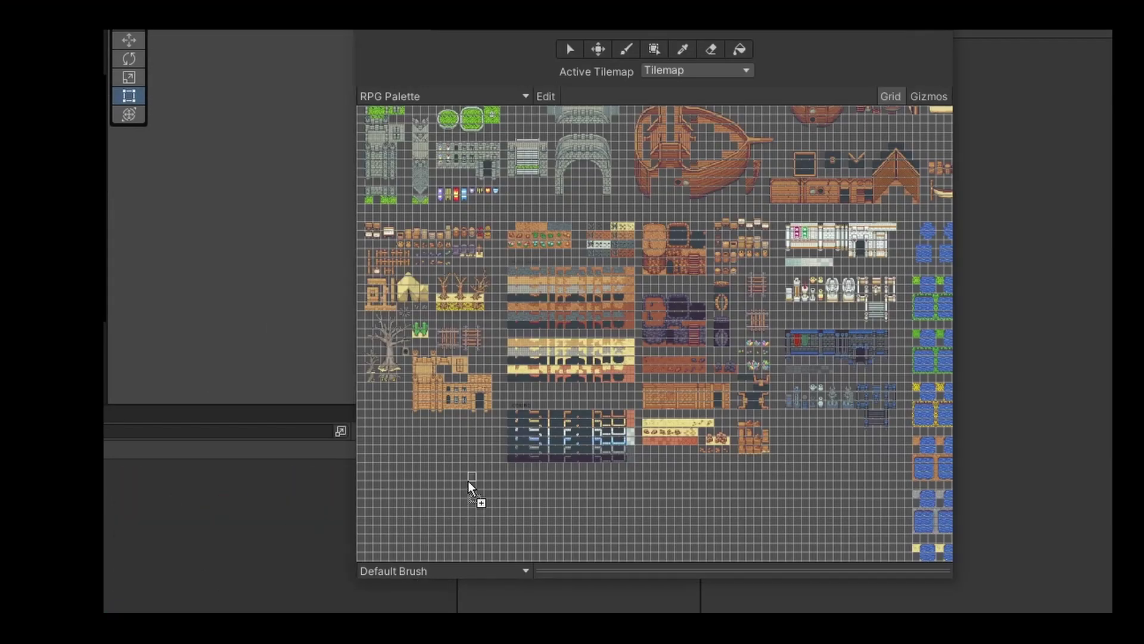
Place the Castle 1 rule tile in an empty area of the RPG Palette and paint a rectangular block on the Tilemap
left_click_drag(468, 482, 753, 522)
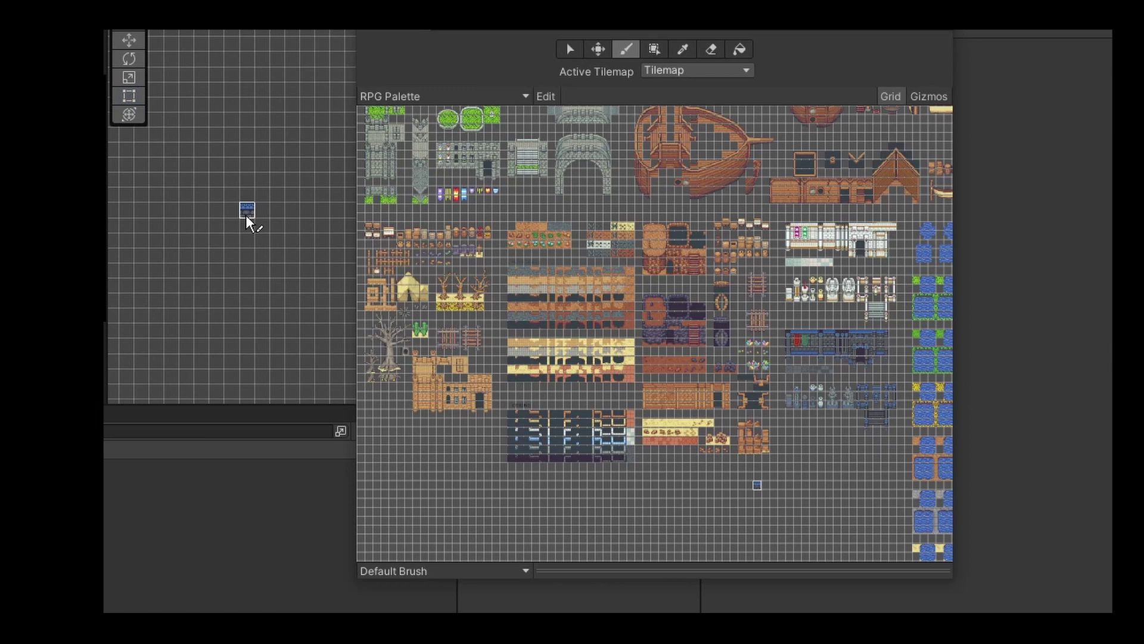
left_click_drag(246, 214, 231, 188)
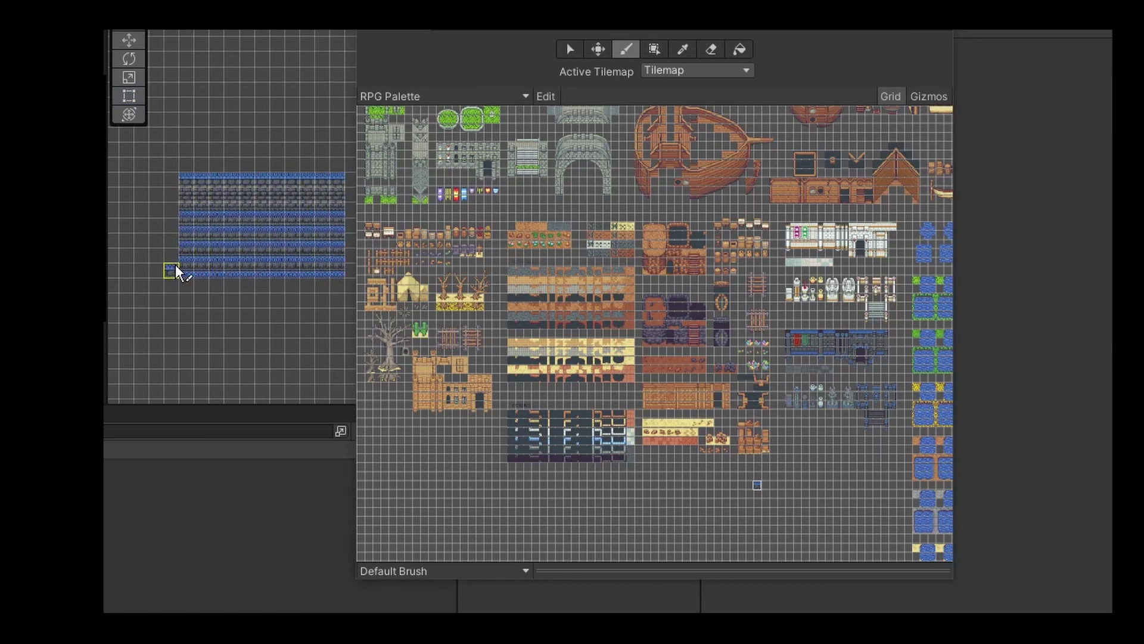
middle_click_drag(311, 179, 243, 179)
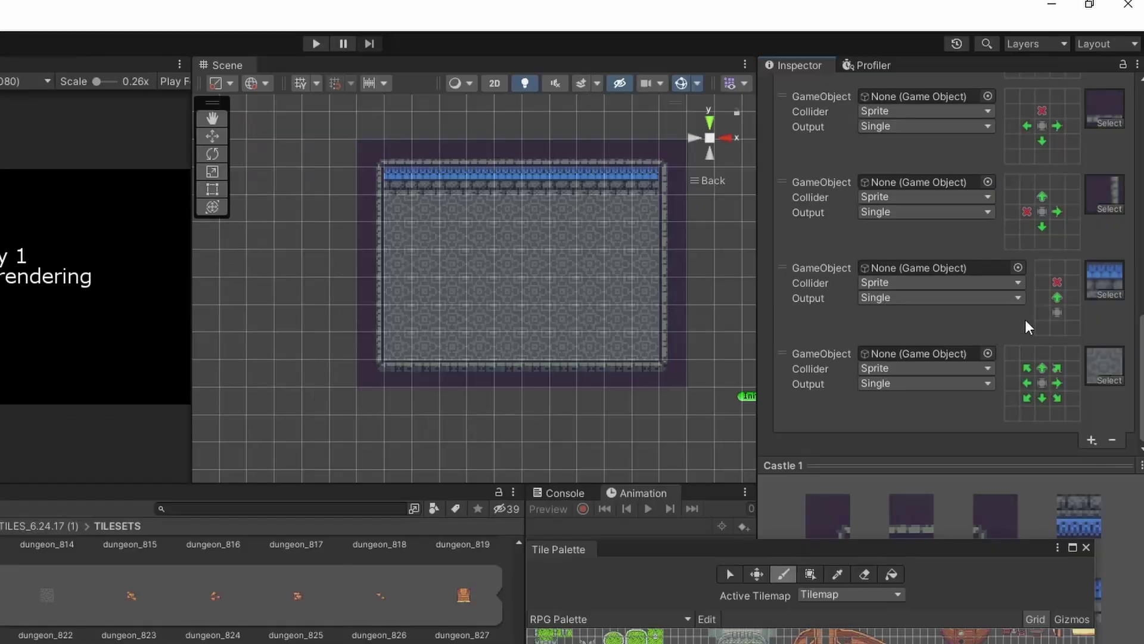
Add a brick wall rule above the floor rule, requiring two matching tiles above topped by Not This, and assign its sprite
scroll(1027, 319, "down", 1)
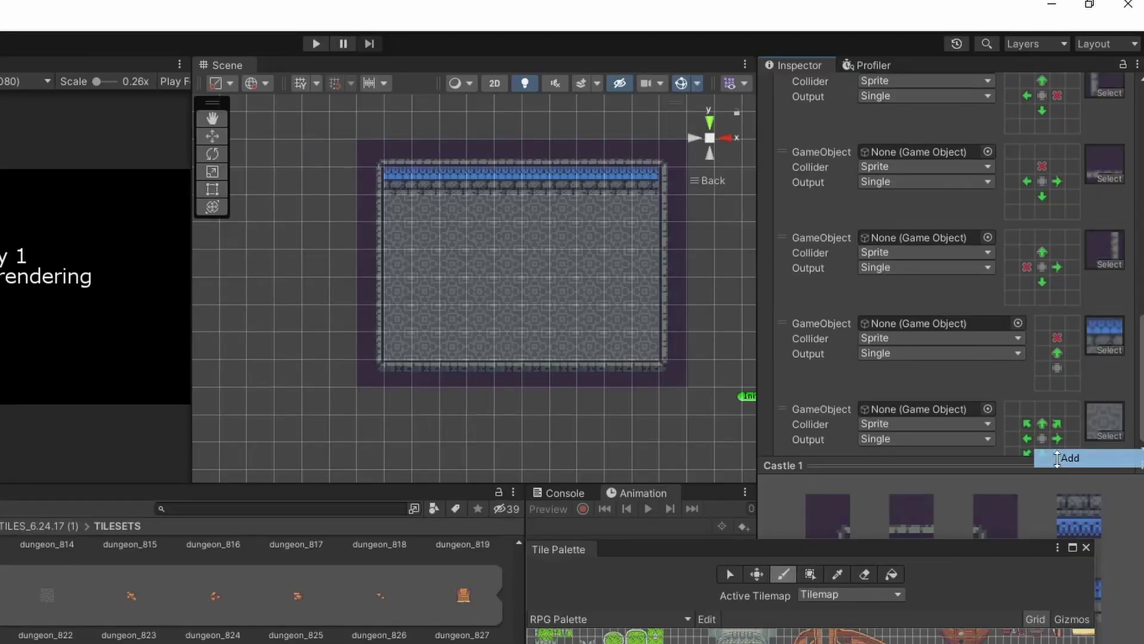
scroll(969, 334, "up", 6)
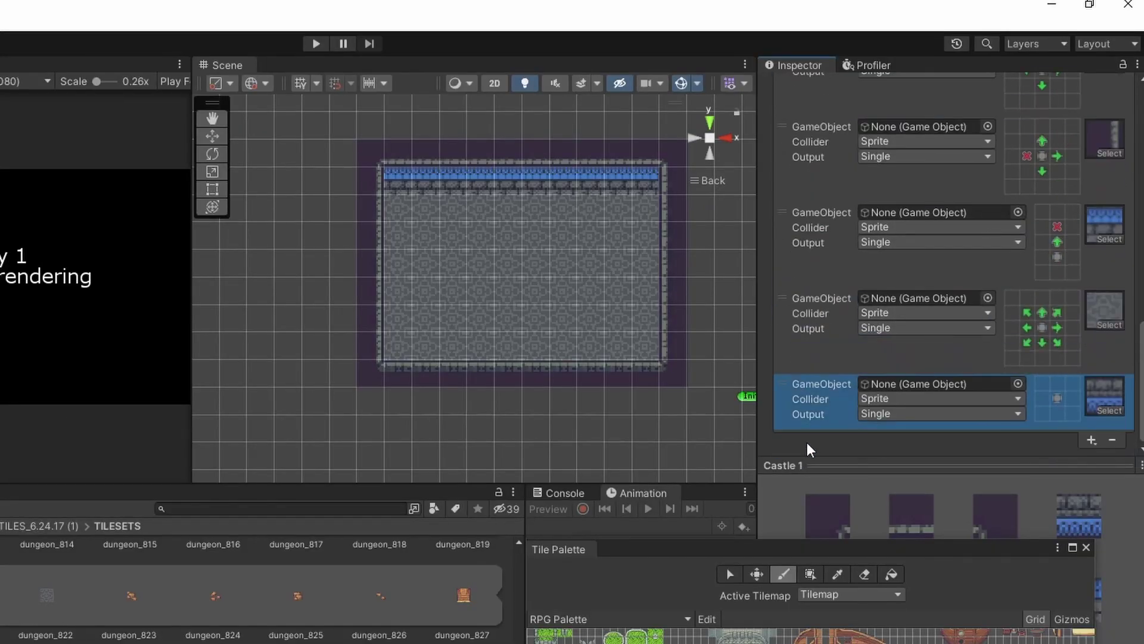
left_click_drag(807, 442, 816, 334)
left_click(1057, 298)
left_click(1059, 301)
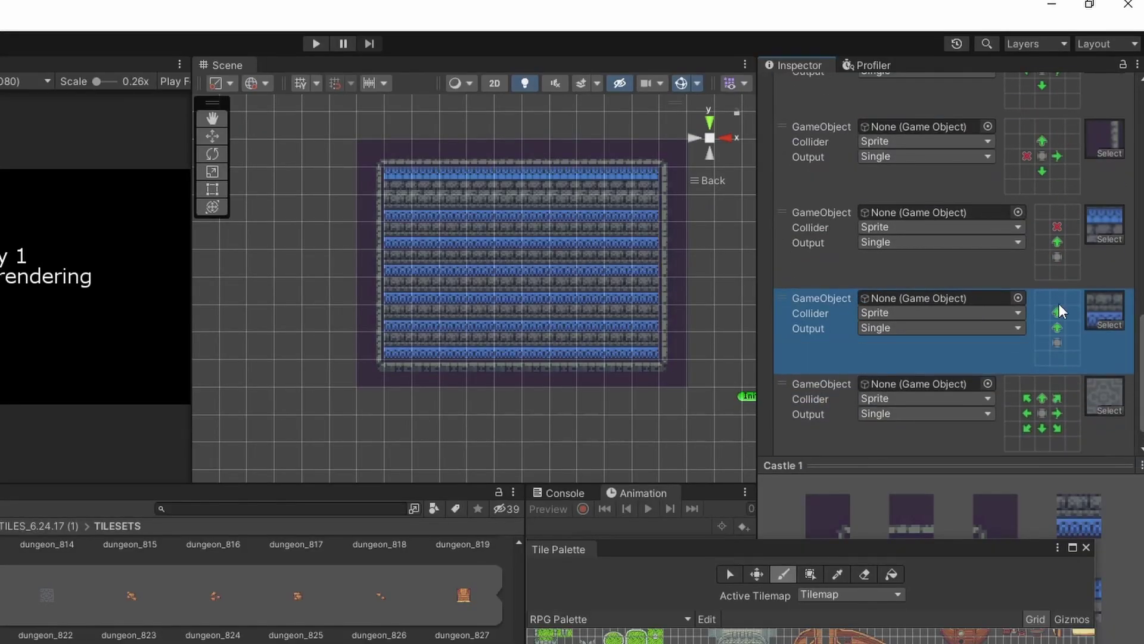
left_click(1059, 304)
left_click(1056, 314)
left_click(1108, 307)
left_click_drag(463, 593, 1104, 263)
Add a wall-base tiling rule that requires three matching tiles above, topped by a Not This cell
scroll(584, 253, "up", 3)
left_click(1092, 440)
left_click(1107, 453)
left_click(1055, 351)
left_click(1055, 351)
left_click(1055, 351)
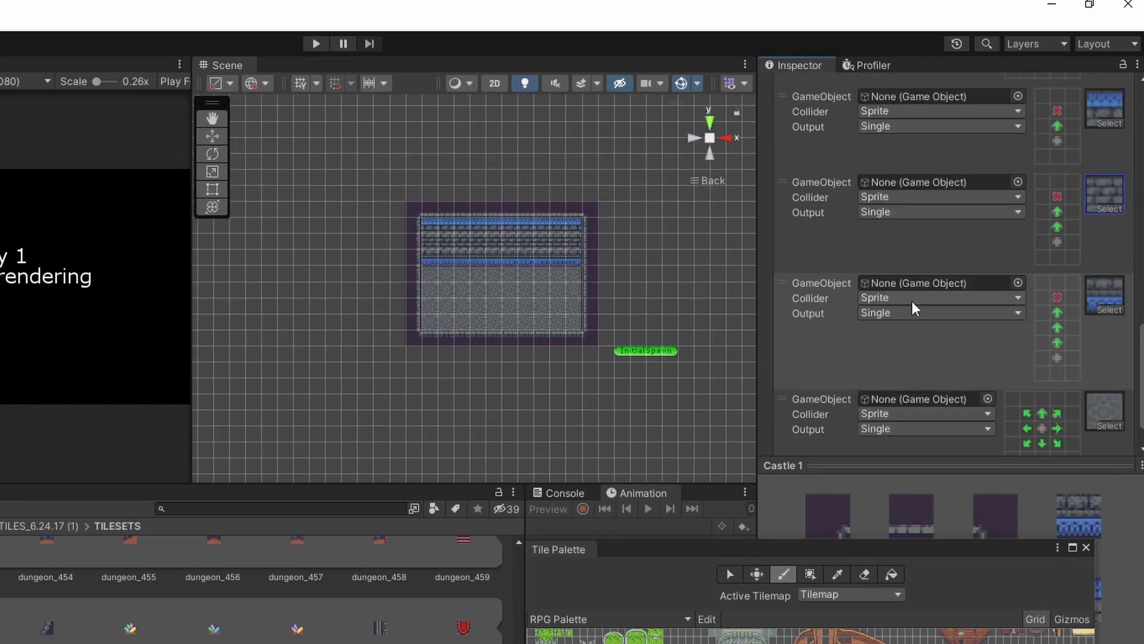
Set the floor rule's collider to None and start adding another tiling rule to Castle 1
left_click(910, 414)
left_click(910, 437)
scroll(909, 436, "down", 1)
left_click(409, 302)
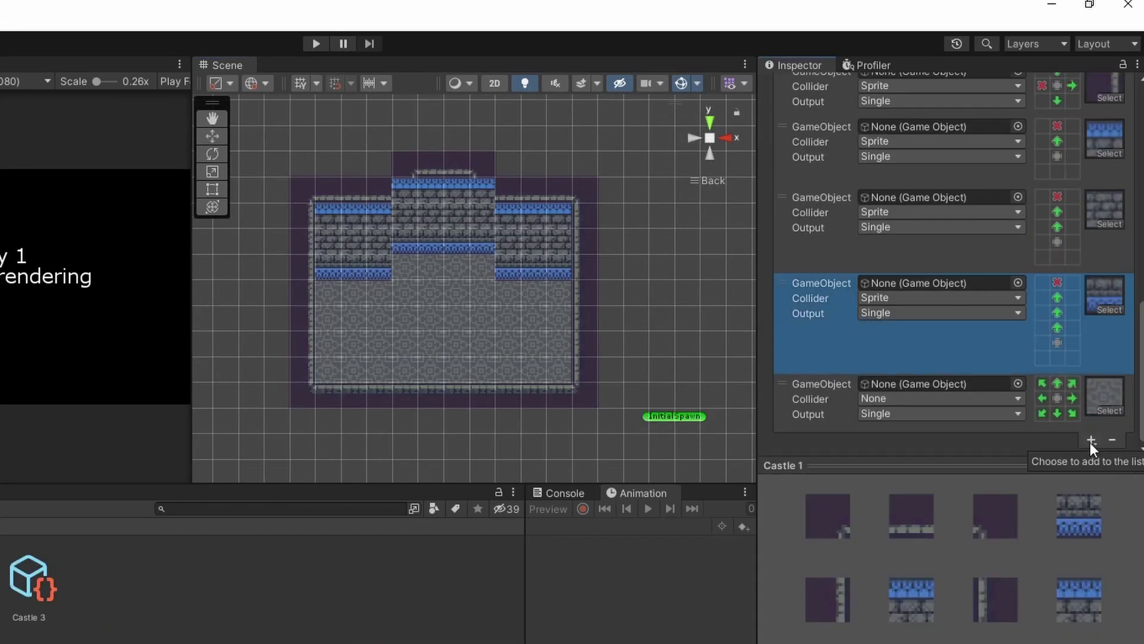
left_click(1091, 442)
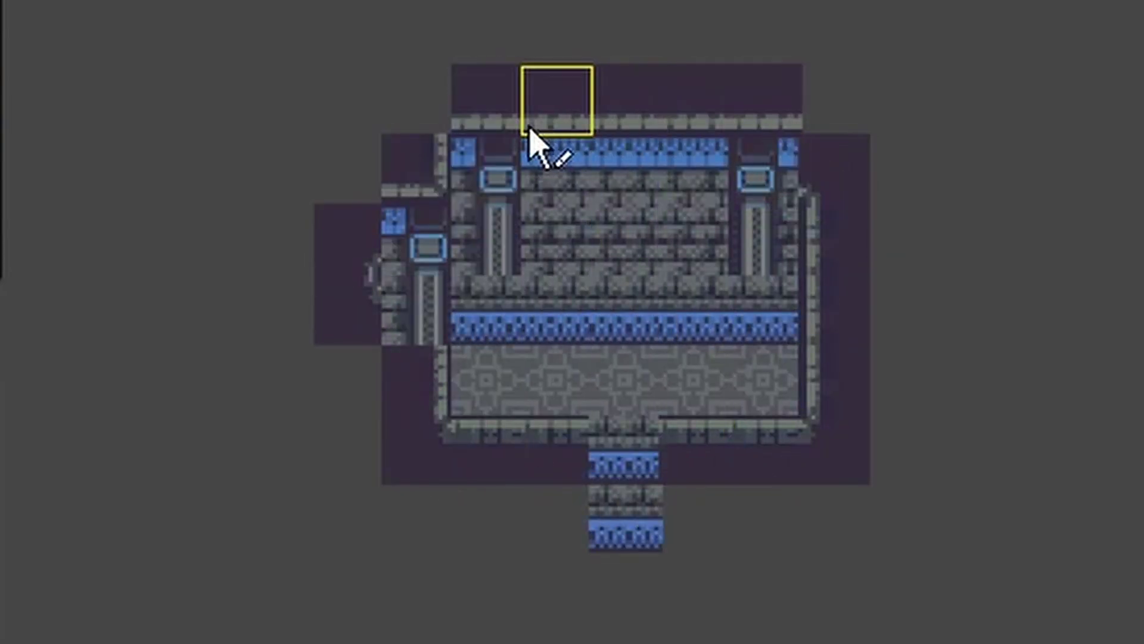
Paint Castle 1 tiles along the lower edge of the pillared room to extend it downward
mouse_move(555, 447)
left_mouse_down()
mouse_move(549, 511)
mouse_move(396, 421)
mouse_move(334, 475)
mouse_move(349, 196)
mouse_move(427, 104)
mouse_move(840, 115)
mouse_move(807, 493)
mouse_move(651, 499)
left_mouse_up()
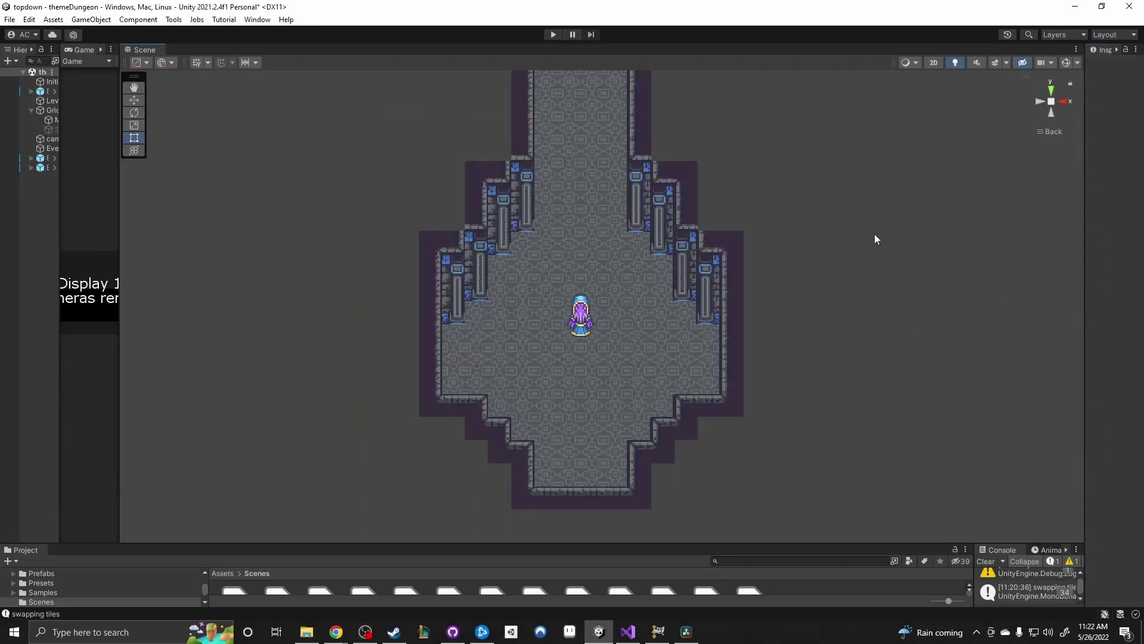
middle_click_drag(875, 236, 849, 34)
middle_click_drag(832, 130, 798, 468)
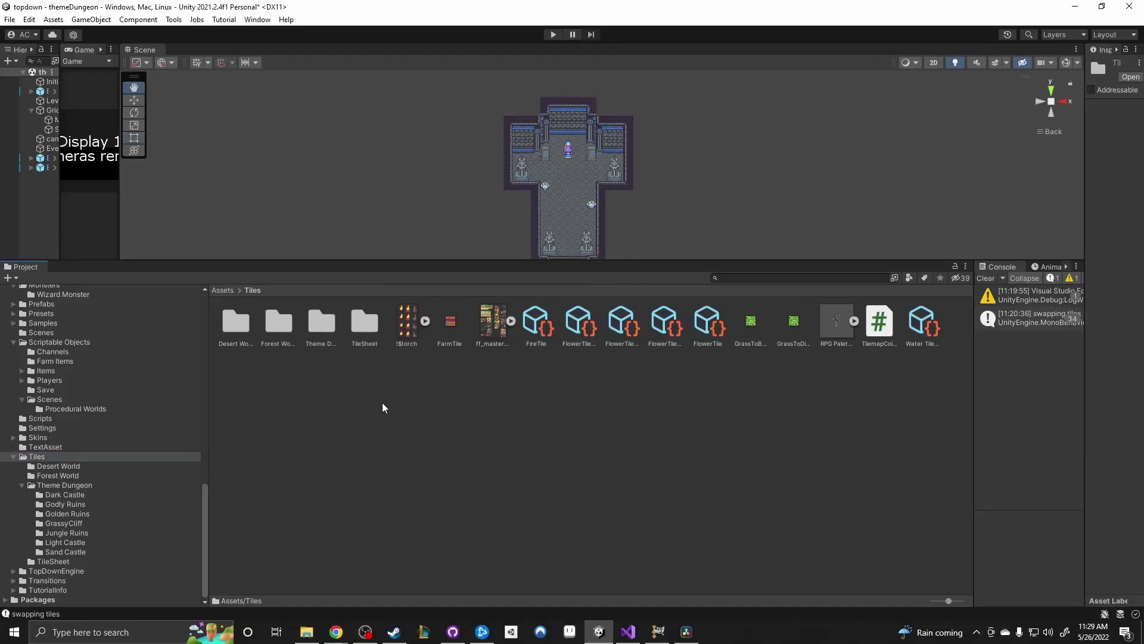
Browse the 2D tile asset types that can be created in the Tiles folder
right_click(382, 402)
mouse_move(445, 34)
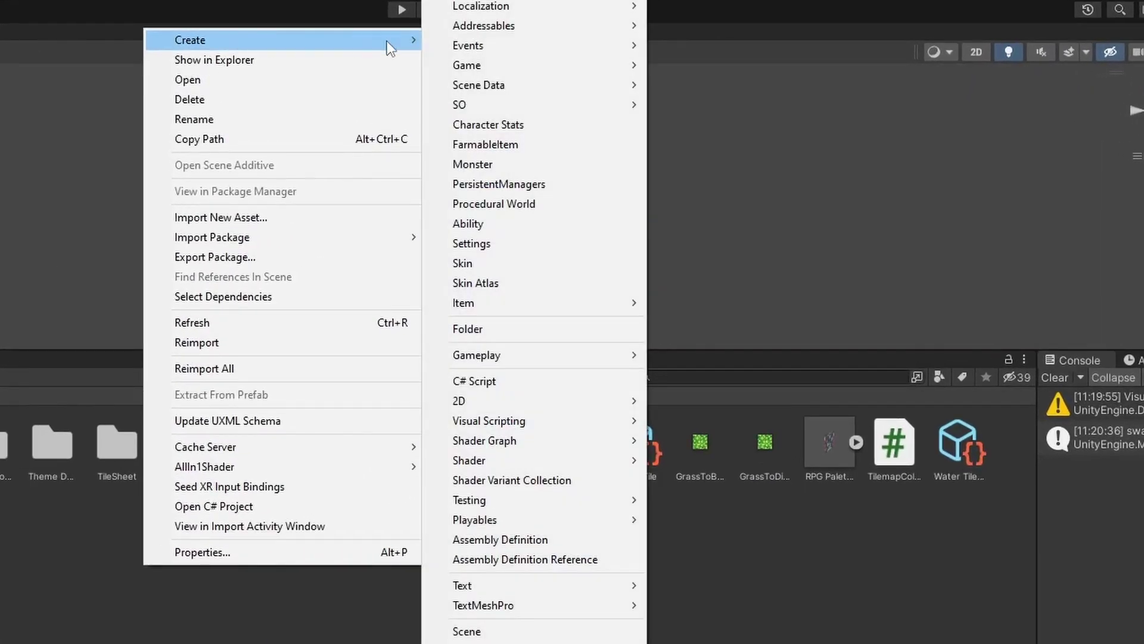
mouse_move(506, 404)
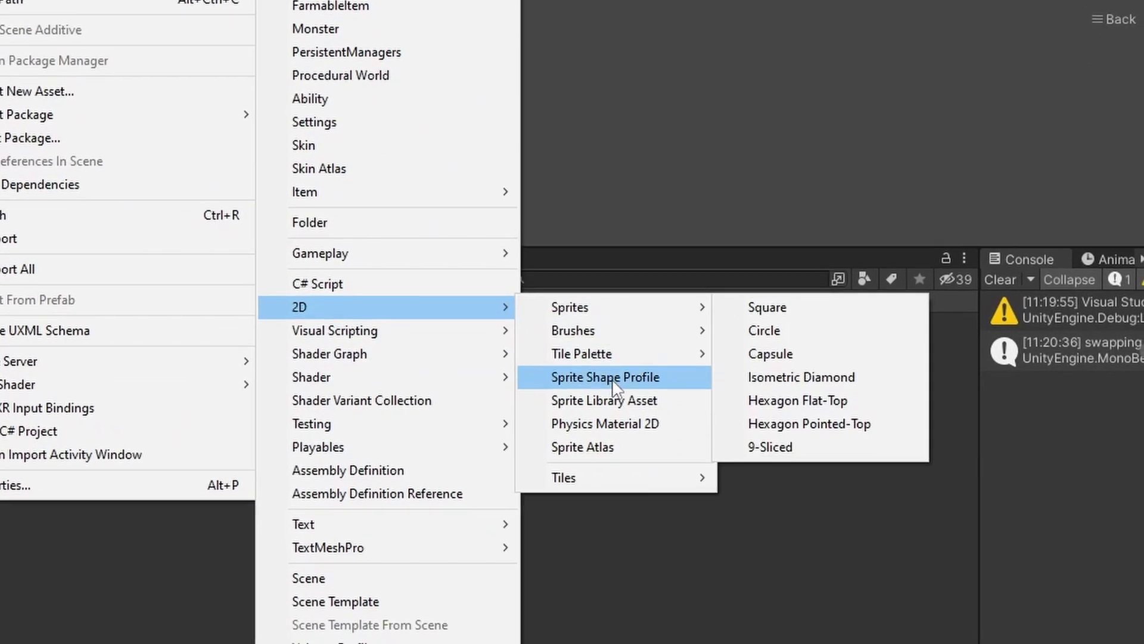
mouse_move(721, 547)
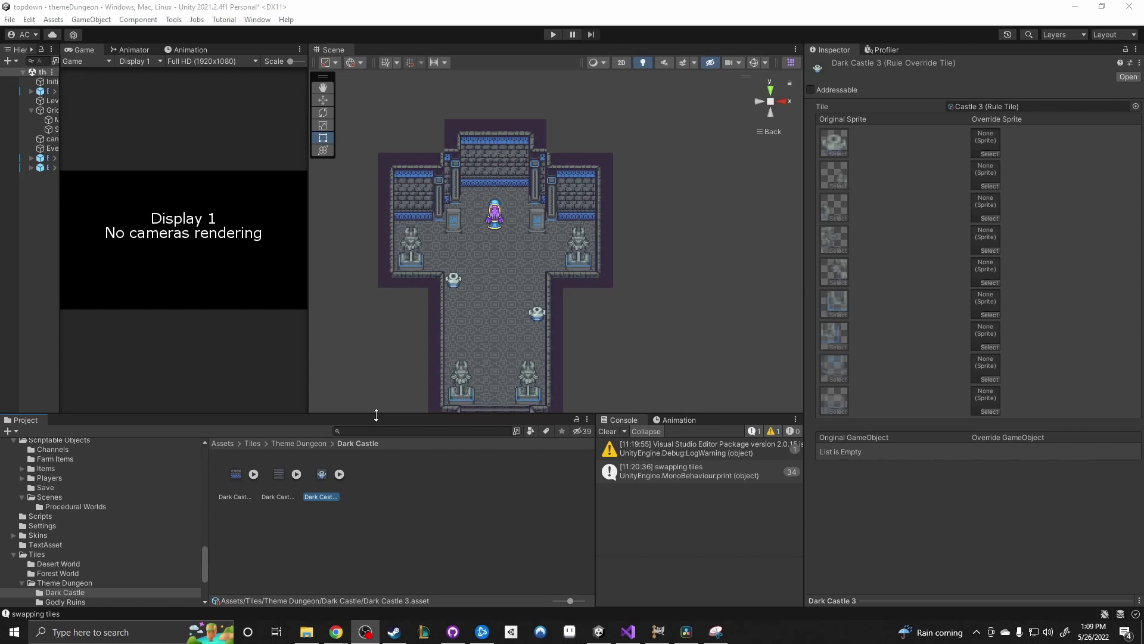
Inspect the override sprite slots of the Dark Castle 2 and Dark Castle 1 rule override tiles
left_click_drag(376, 415, 381, 365)
left_click(275, 413)
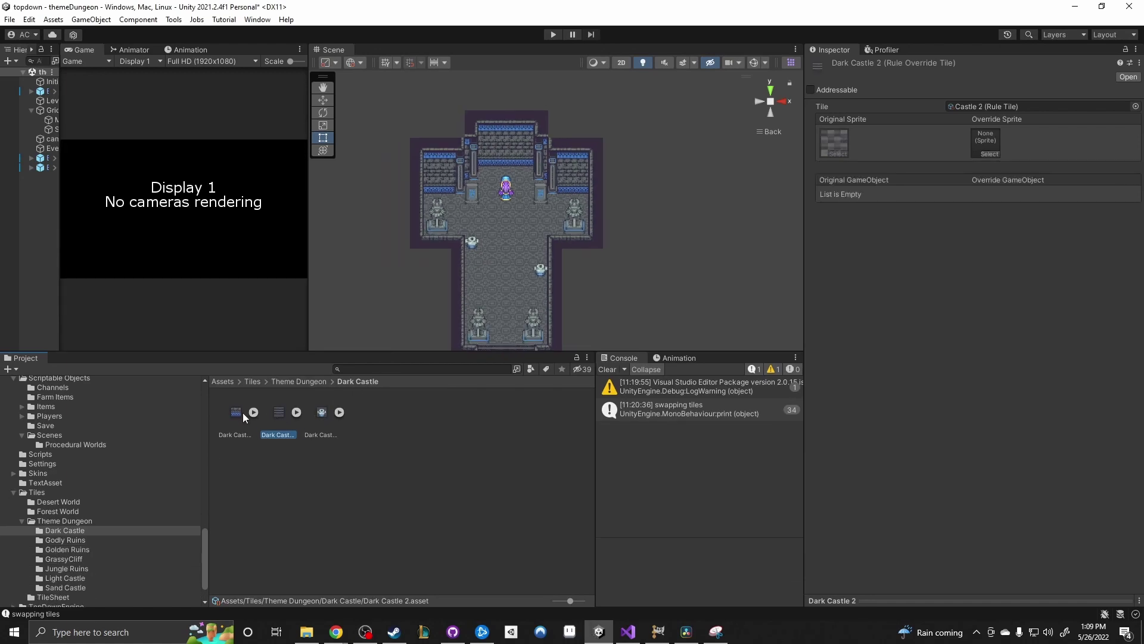
left_click(238, 413)
scroll(856, 163, "down", 5)
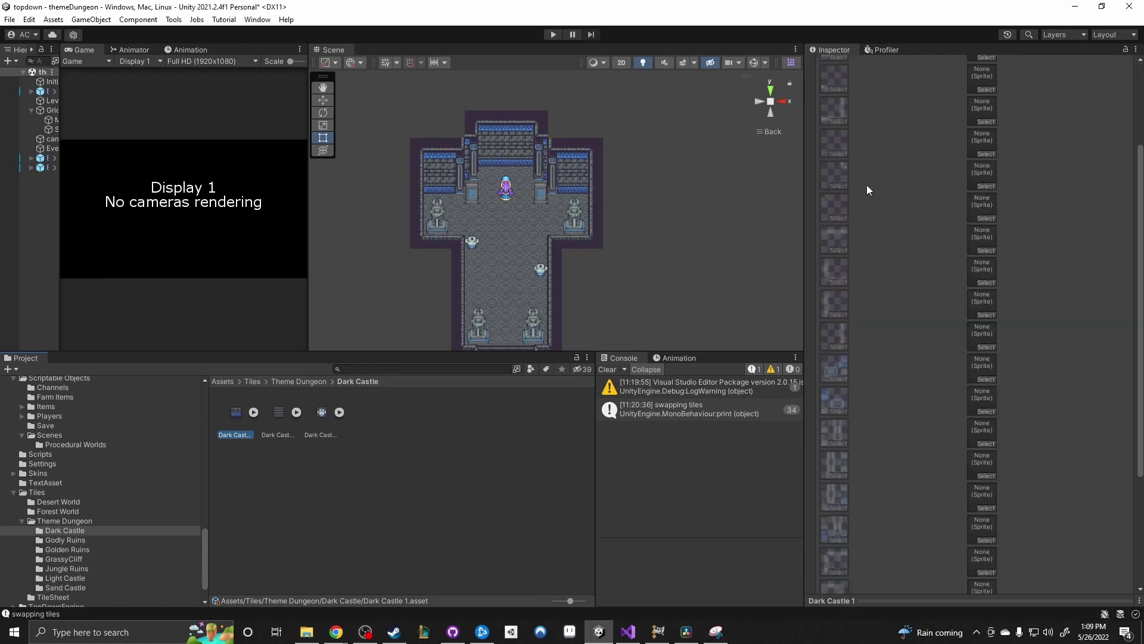
Open Godly Dungeon 1 in the Godly Ruins folder and assign the white-and-blue wall sprite as its first override sprite
left_click(299, 382)
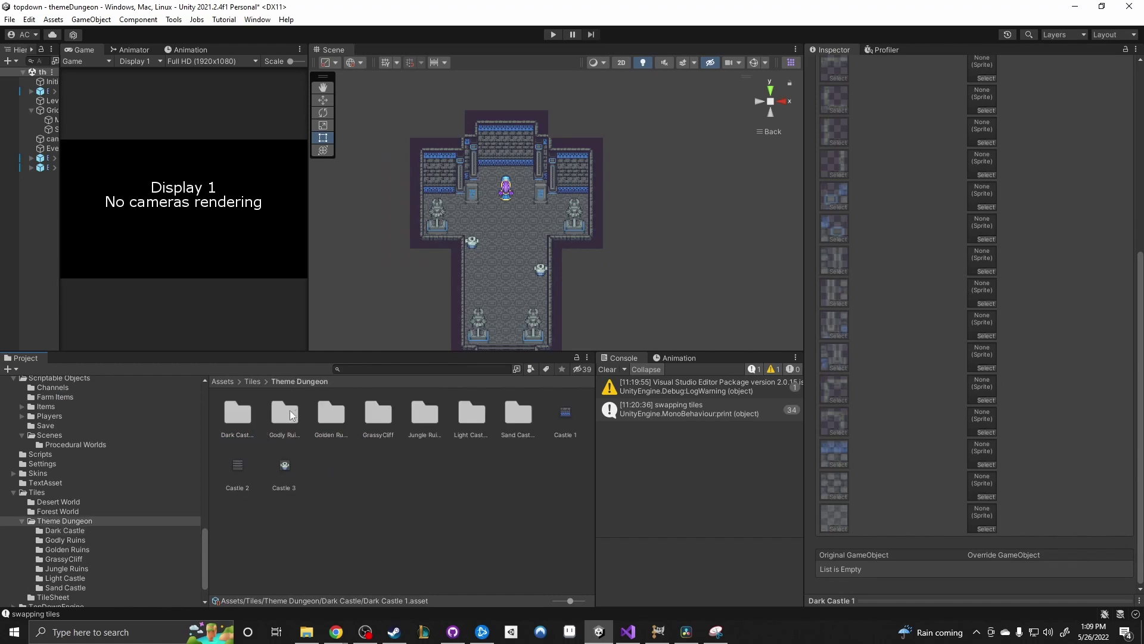
double_click(289, 410)
left_click(237, 411)
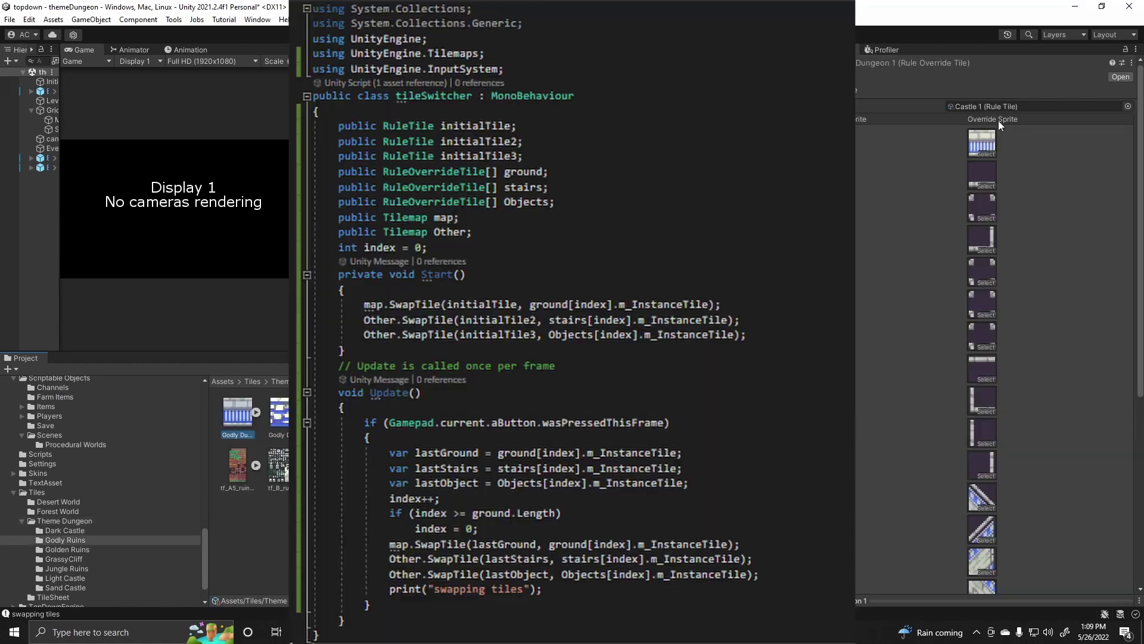
scroll(961, 223, "down", 6)
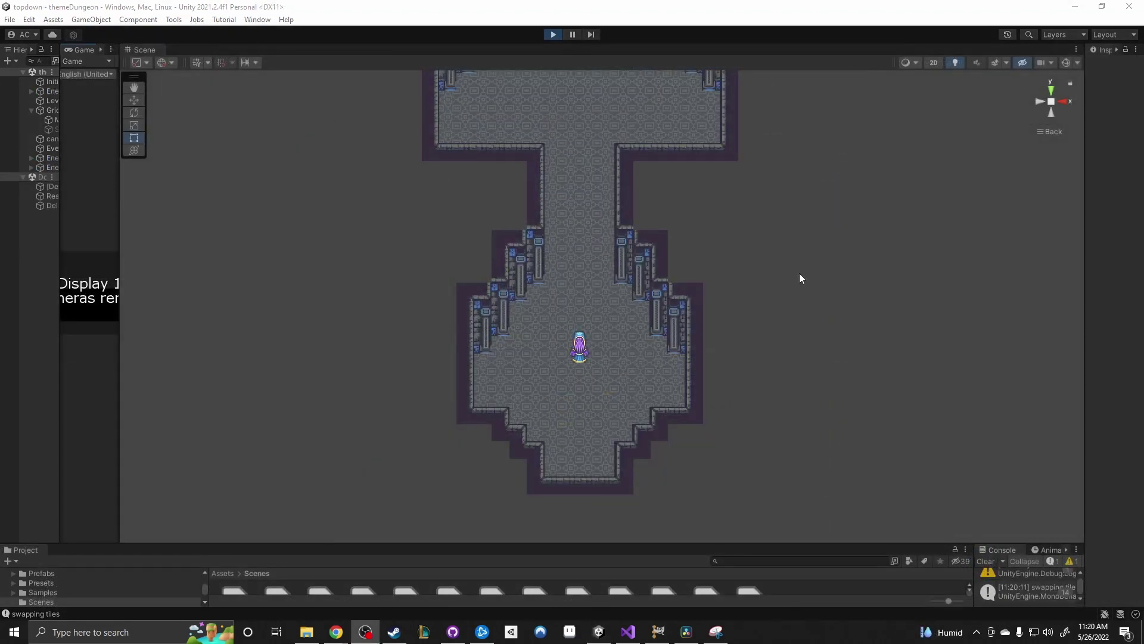
left_click(800, 218)
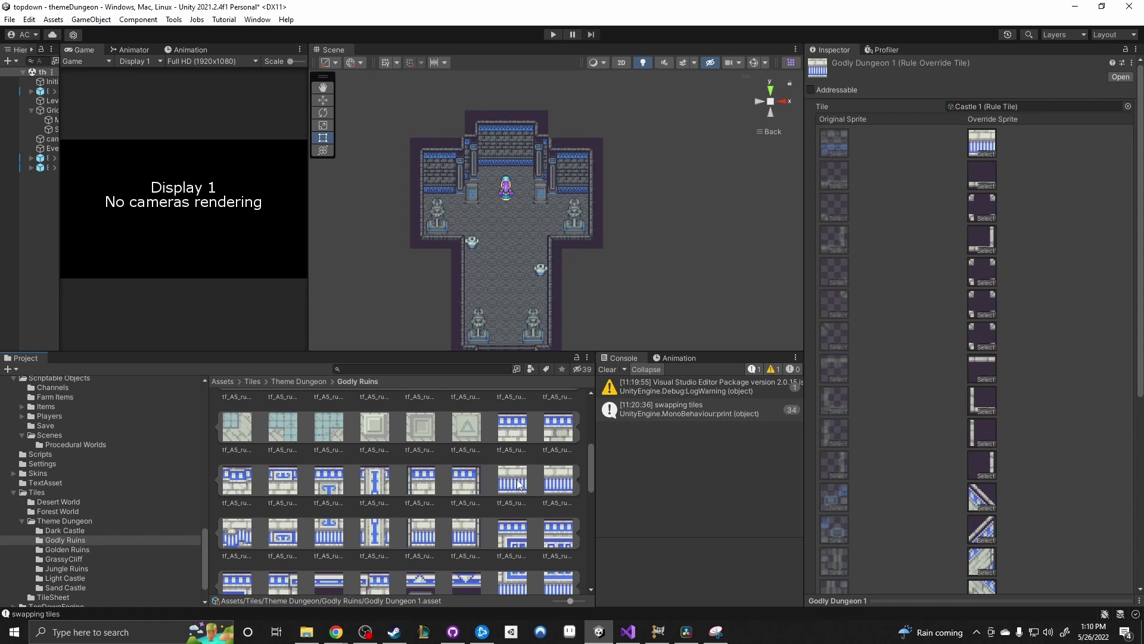
left_click_drag(701, 475, 993, 156)
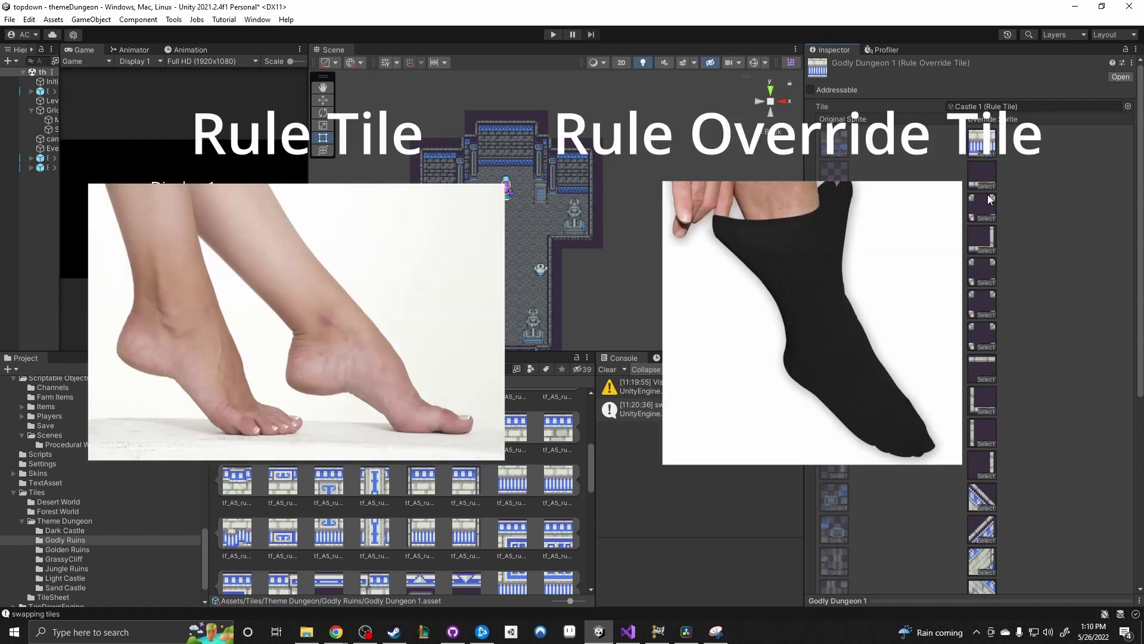
scroll(967, 492, "down", 5)
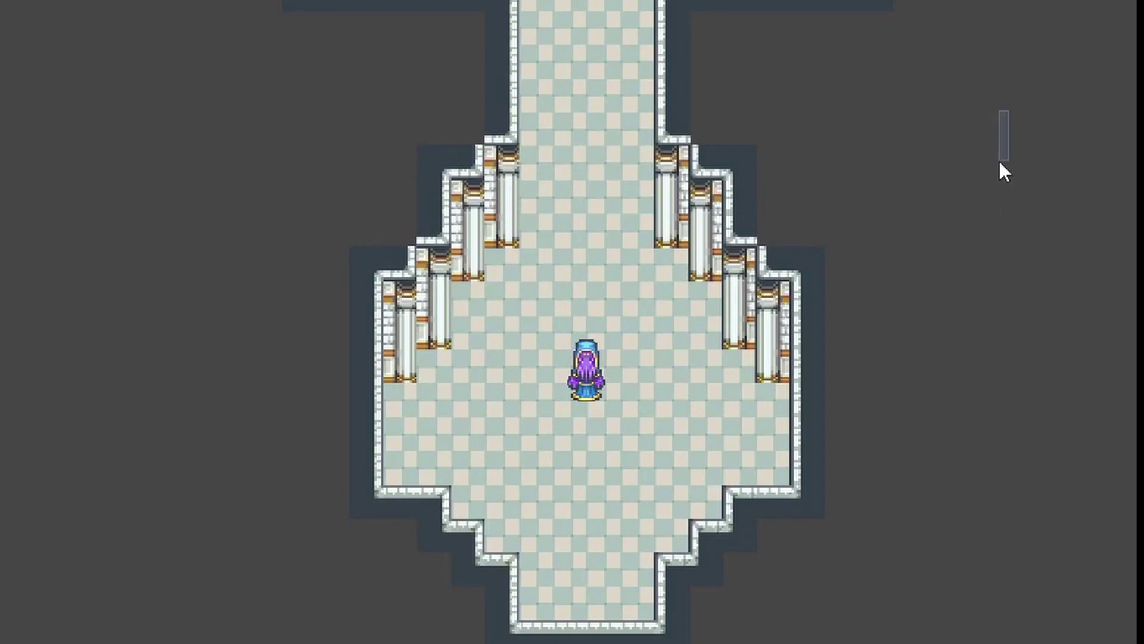
middle_click_drag(1017, 51, 1010, 503)
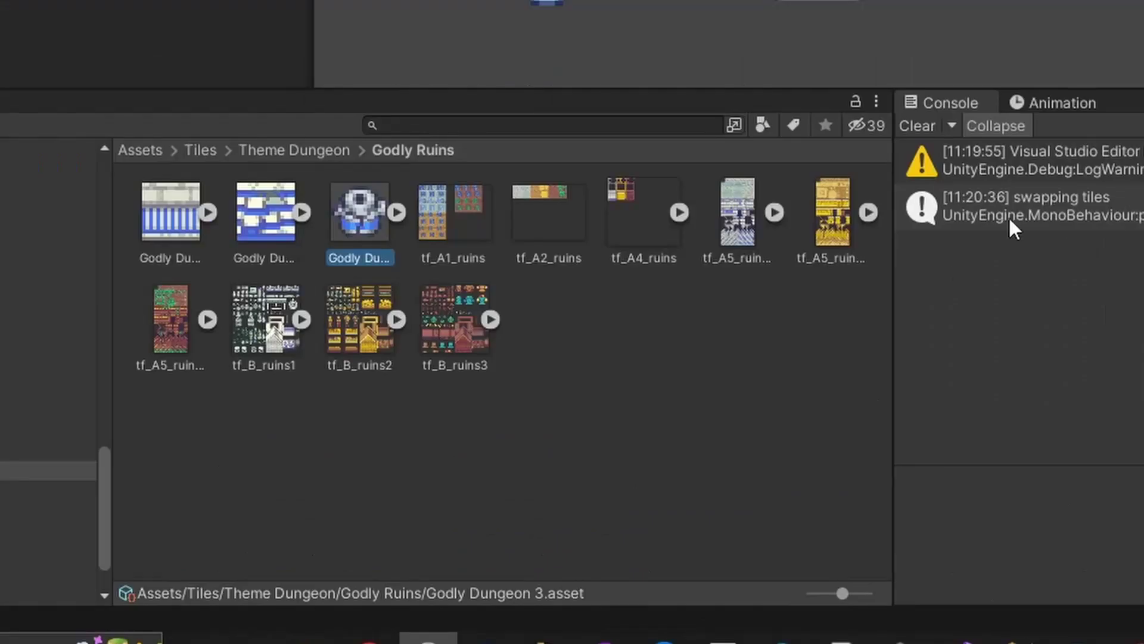
Look through the Godly Dungeon tile assets in Godly Ruins and the three Dark Castle tile assets in the Dark Castle folder
left_click(268, 209)
left_click(171, 209)
left_click(299, 381)
double_click(171, 212)
left_click(167, 213)
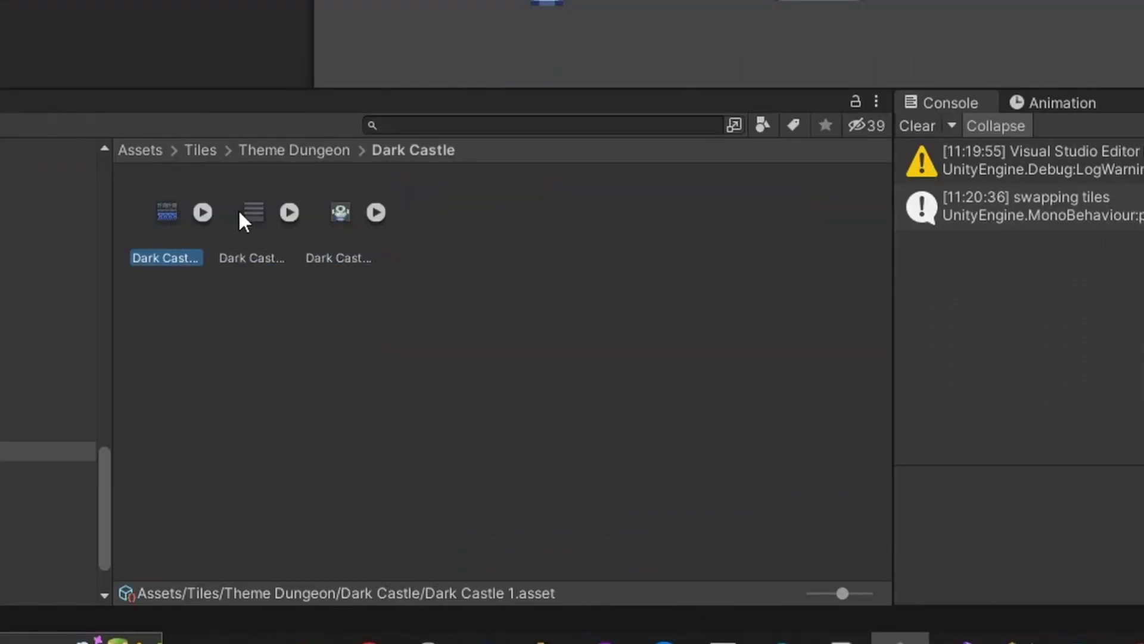
left_click(254, 212)
left_click(340, 212)
left_click(313, 150)
Look through the Golden Dungeon tile assets in the Golden Ruins folder and return to the Theme Dungeon folder
left_click(266, 212)
double_click(360, 215)
left_click(266, 214)
left_click(360, 217)
left_click(304, 150)
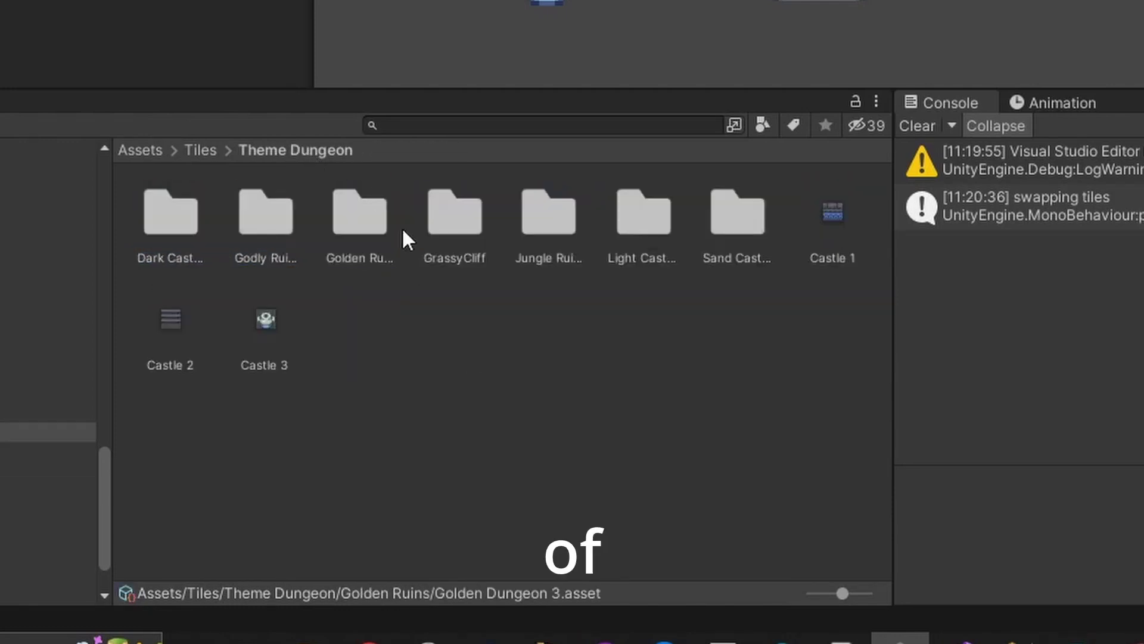
Look through the tile assets in the GrassyCliff folder, return to Theme Dungeon and select the Jungle Ruins folder
double_click(447, 216)
left_click(202, 212)
left_click(340, 212)
left_click(417, 211)
left_click(170, 213)
left_click(307, 151)
left_click(537, 215)
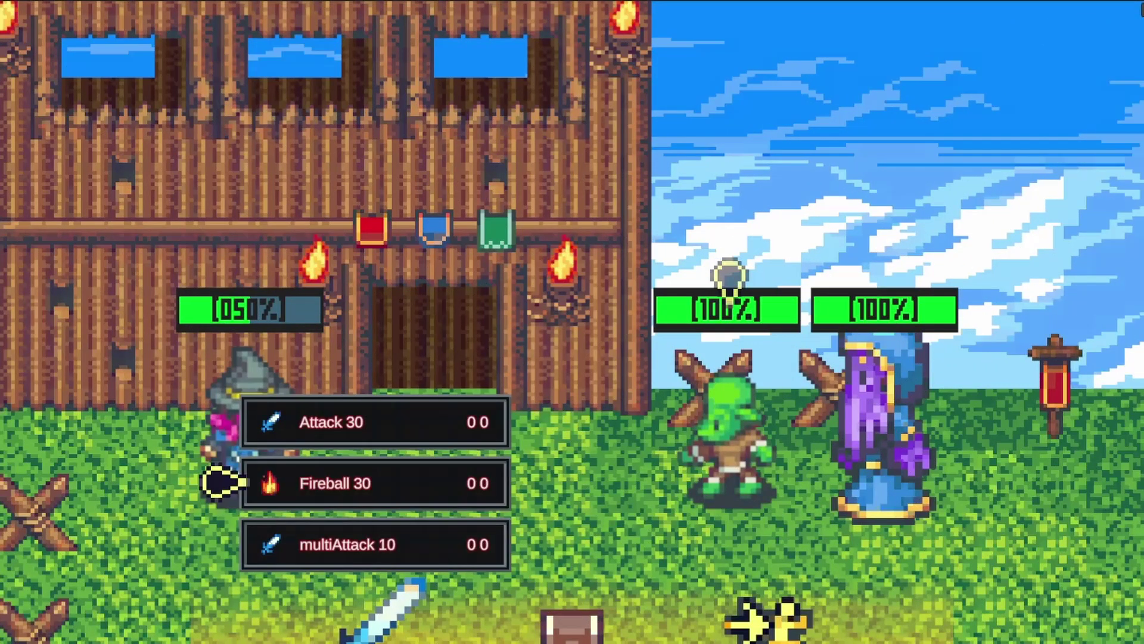
Play the battle to its end with the Fireball and Attack moves and continue past the reward screen
key("Return")
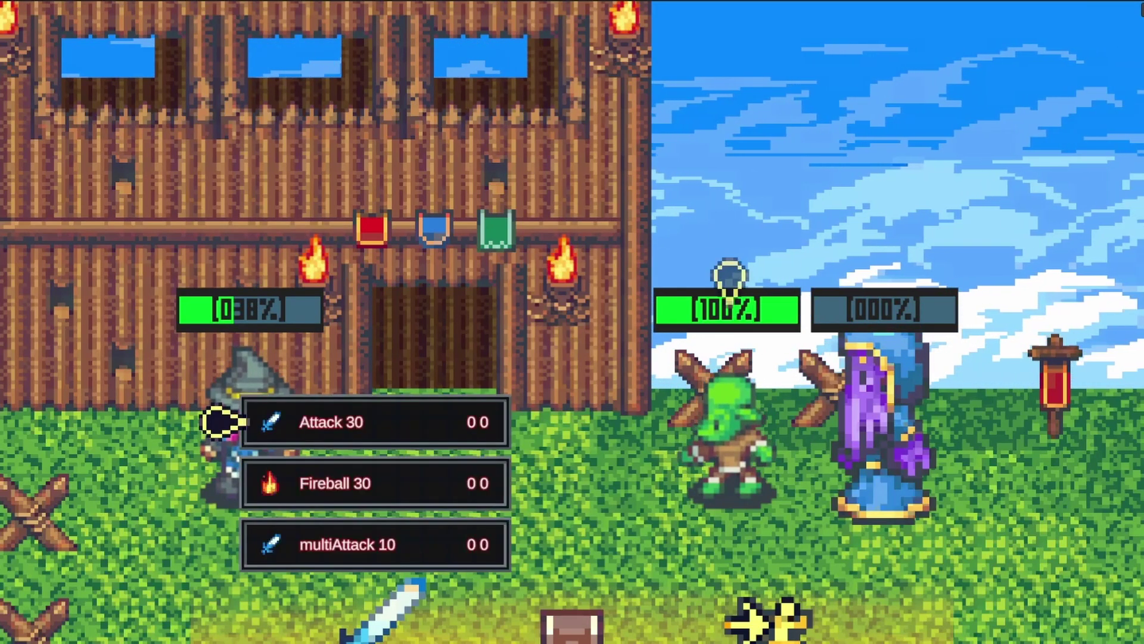
key("Return")
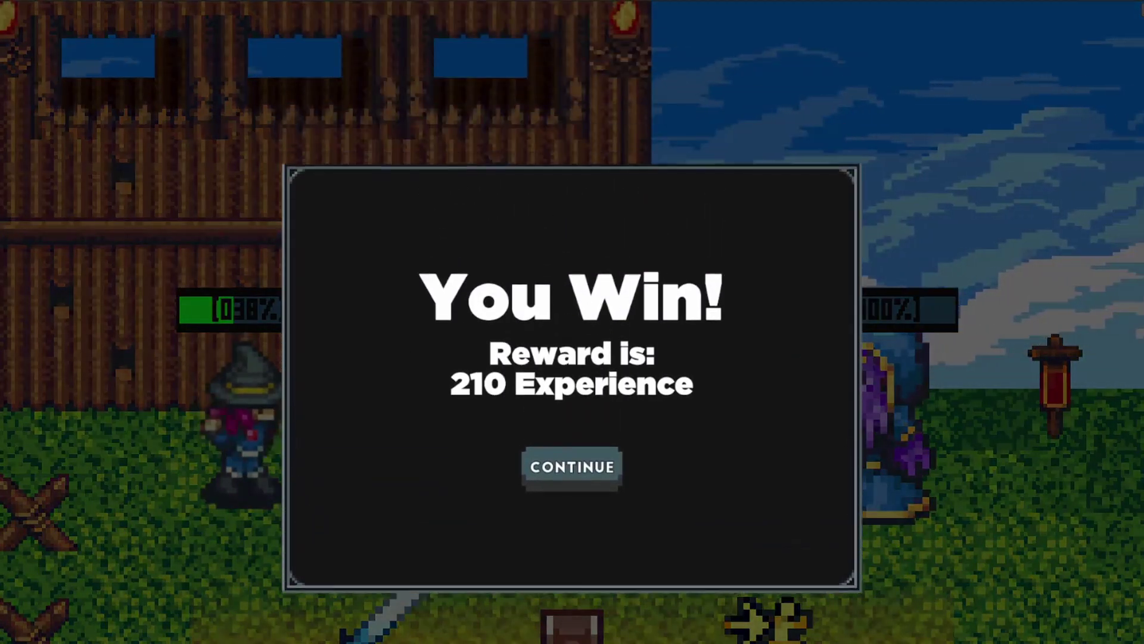
key("Return")
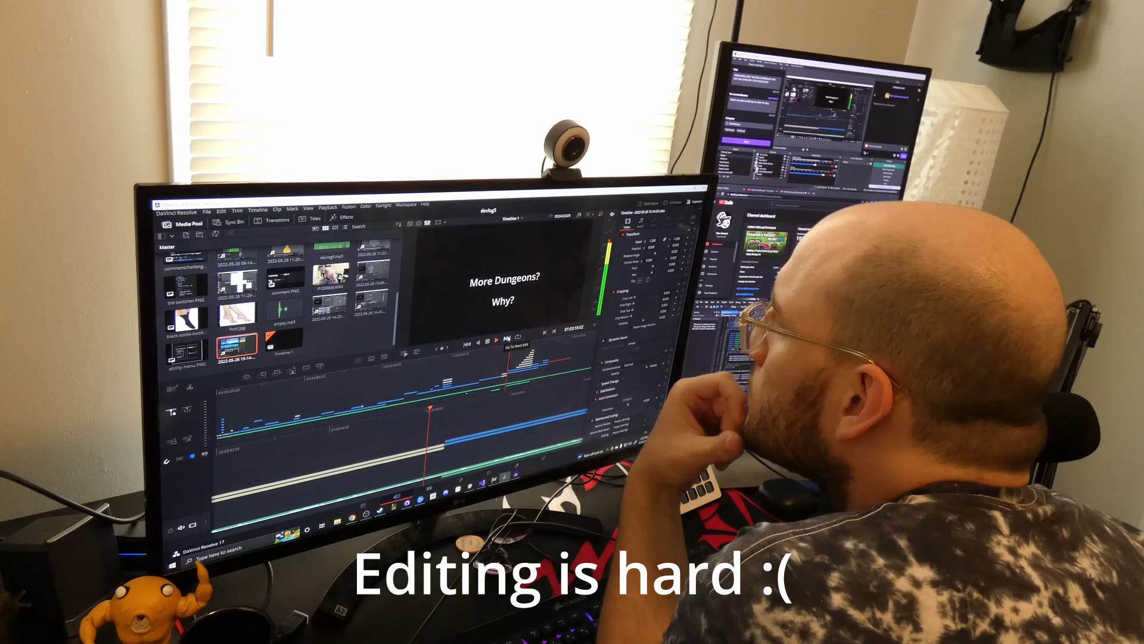
left_click(507, 339)
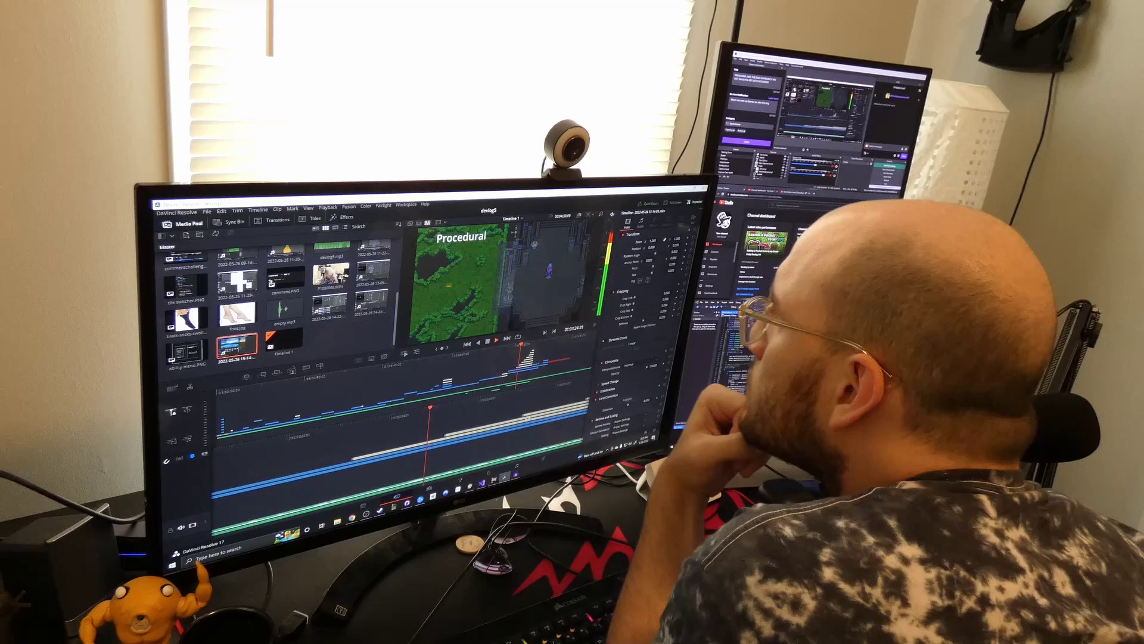
left_click(439, 358)
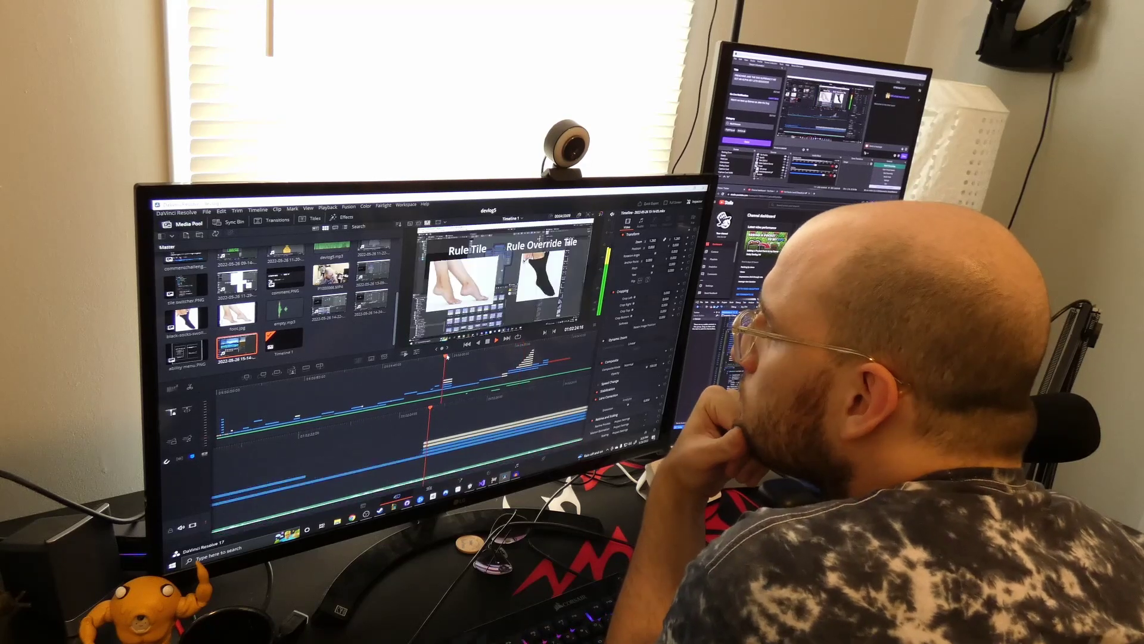
key("space")
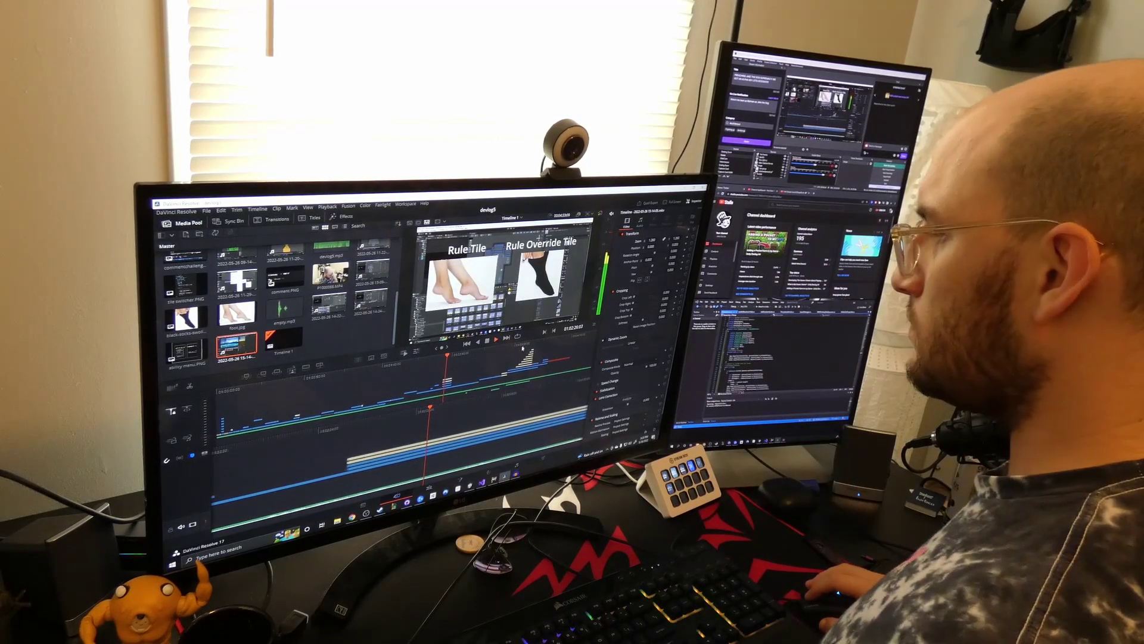
left_click(517, 348)
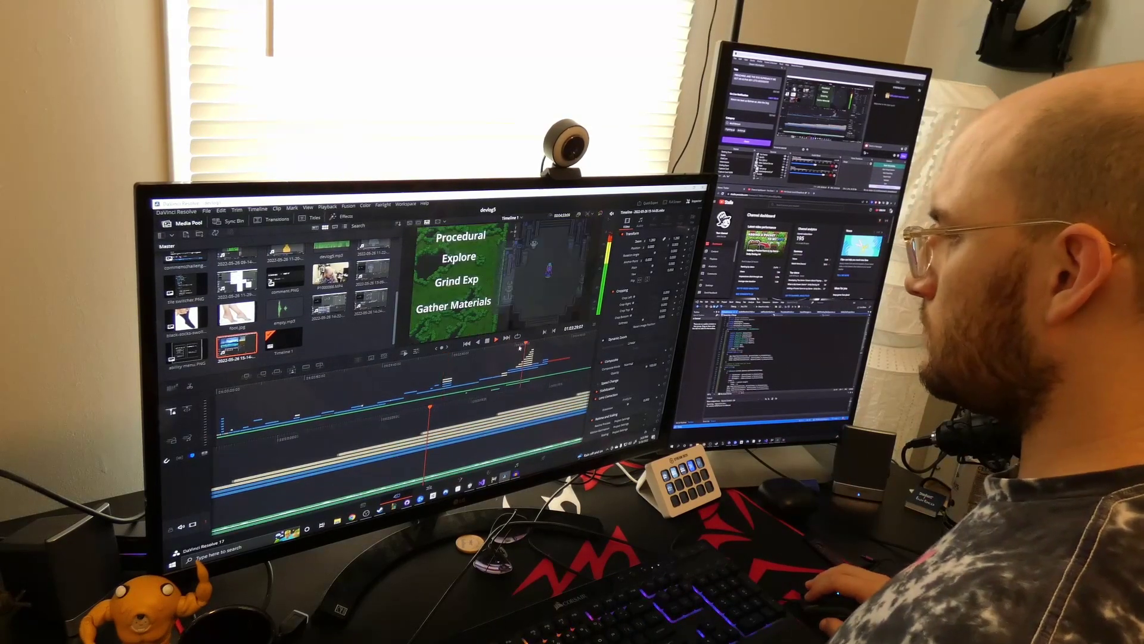
left_click_drag(517, 346, 556, 339)
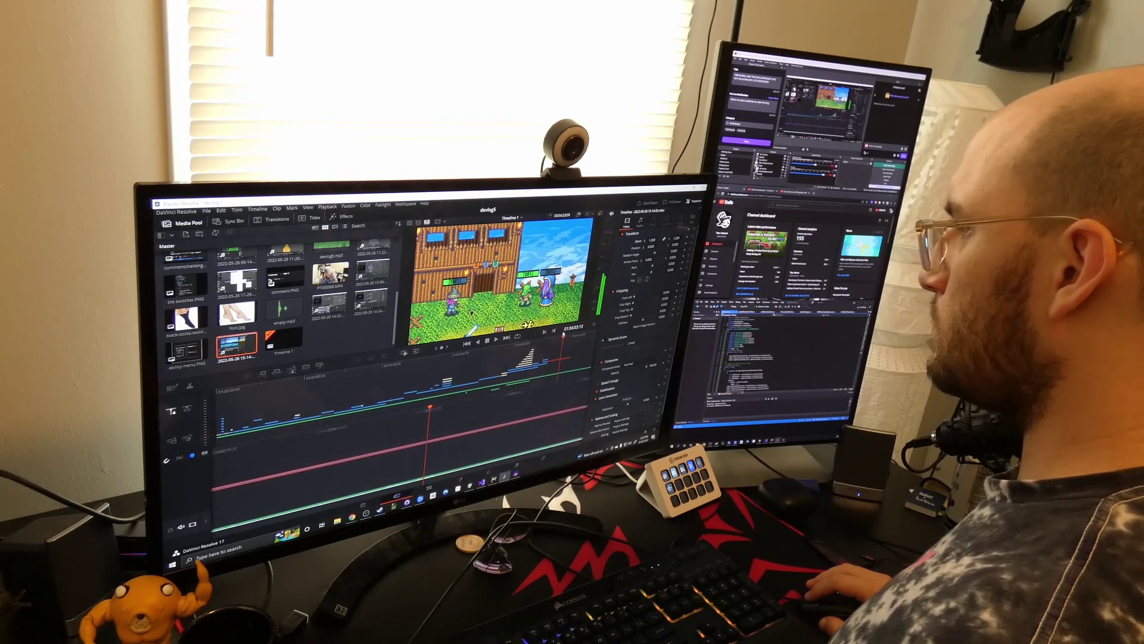